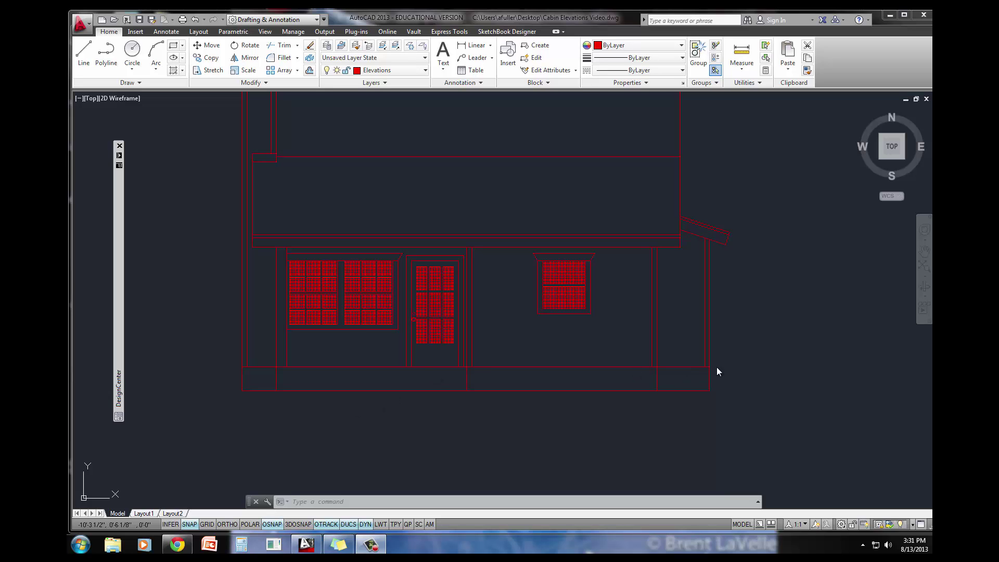
Inspect the stair profile in the neighbouring elevation, checking its bottom riser line and lower tread
scroll(729, 370, "down", 2)
mouse_move(729, 370)
middle_mouse_down()
mouse_move(401, 346)
mouse_move(643, 371)
mouse_move(557, 374)
middle_mouse_up()
scroll(557, 372, "up", 2)
left_click(555, 368)
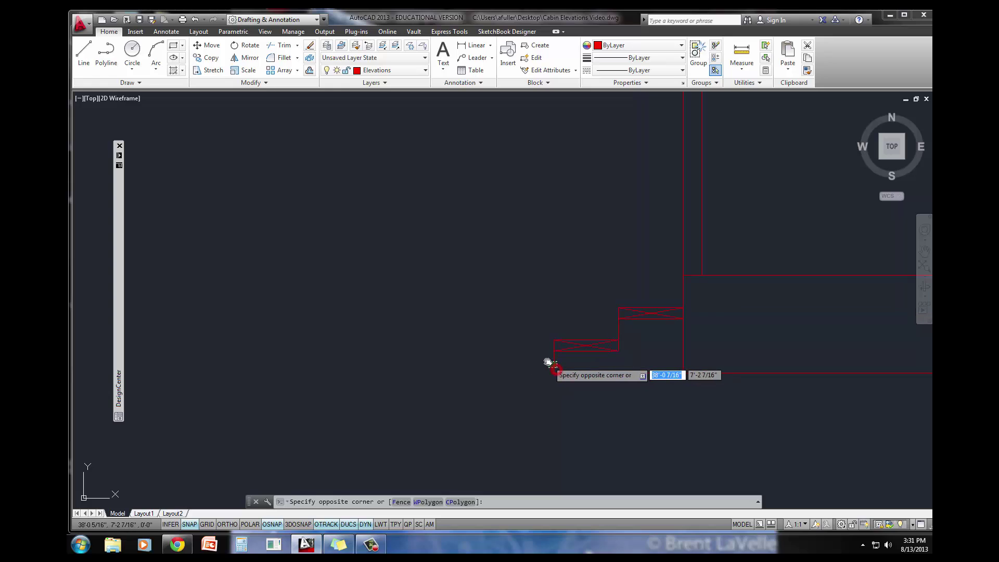
left_click(548, 362)
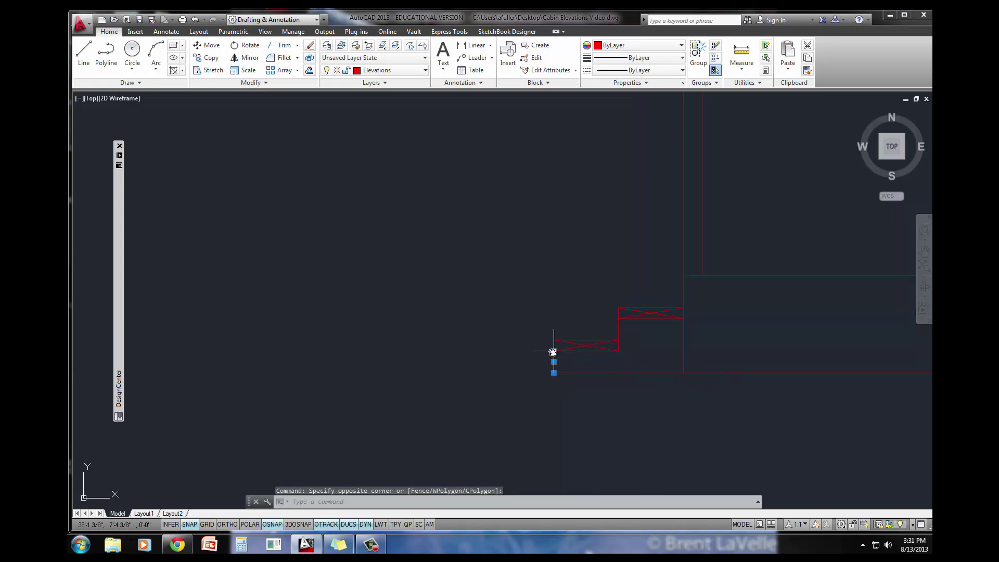
left_click(554, 351)
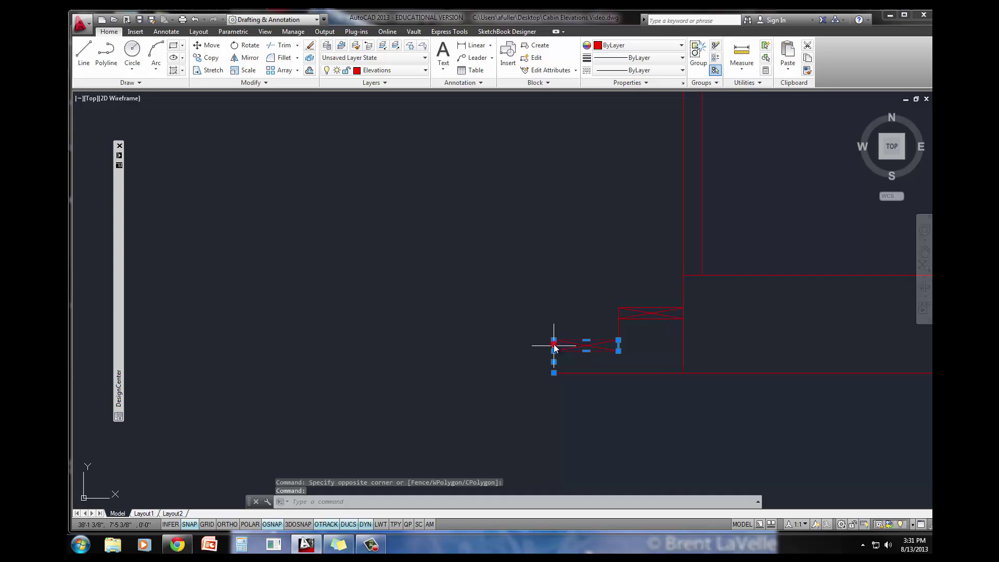
mouse_move(555, 341)
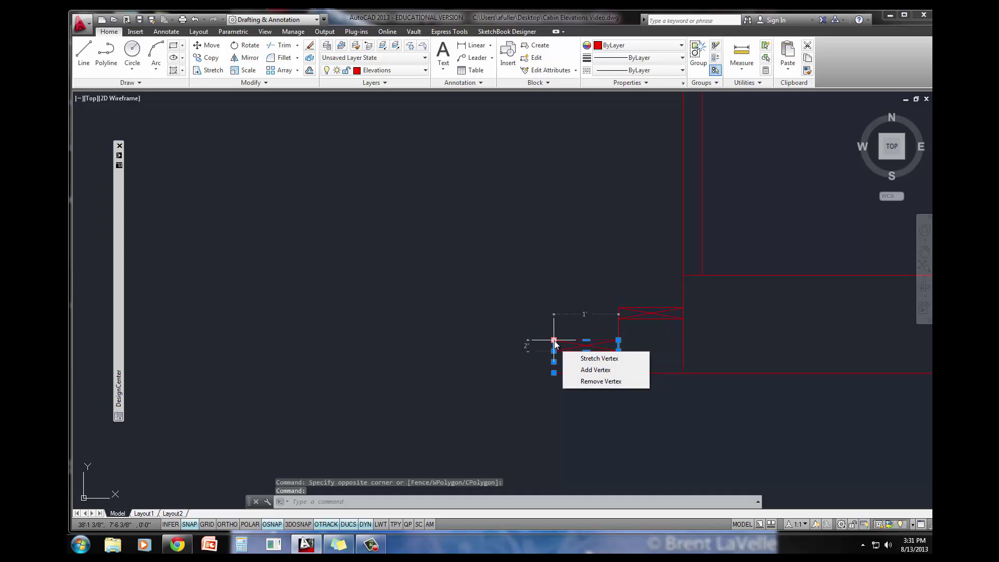
key("Escape")
key("Escape")
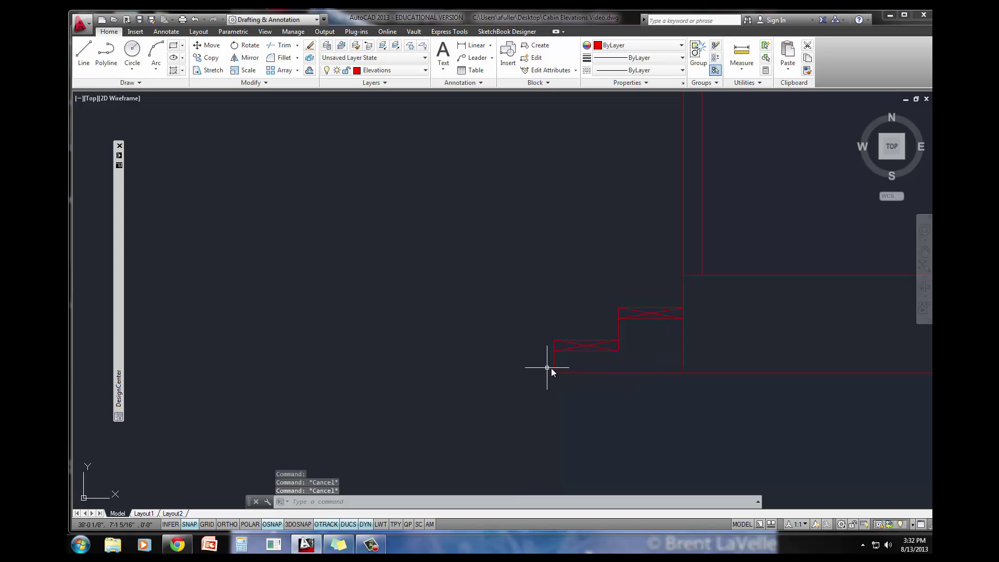
Draw a 2" by 4" rectangle at the foot of the vertical line near the left end of the front elevation's base
scroll(469, 367, "down", 3)
middle_click_drag(467, 368, 720, 357)
scroll(530, 353, "up", 5)
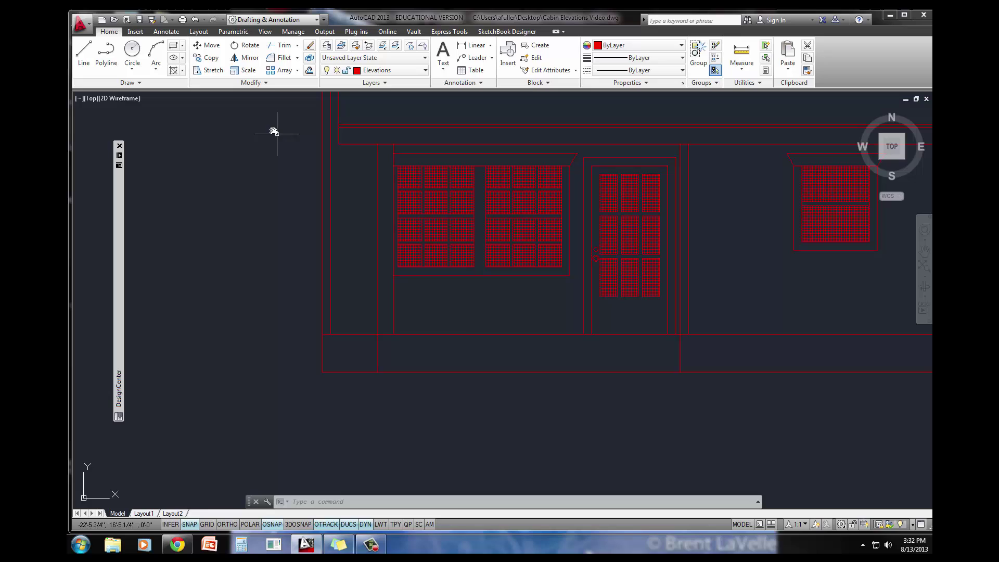
left_click(173, 46)
scroll(367, 363, "up", 4)
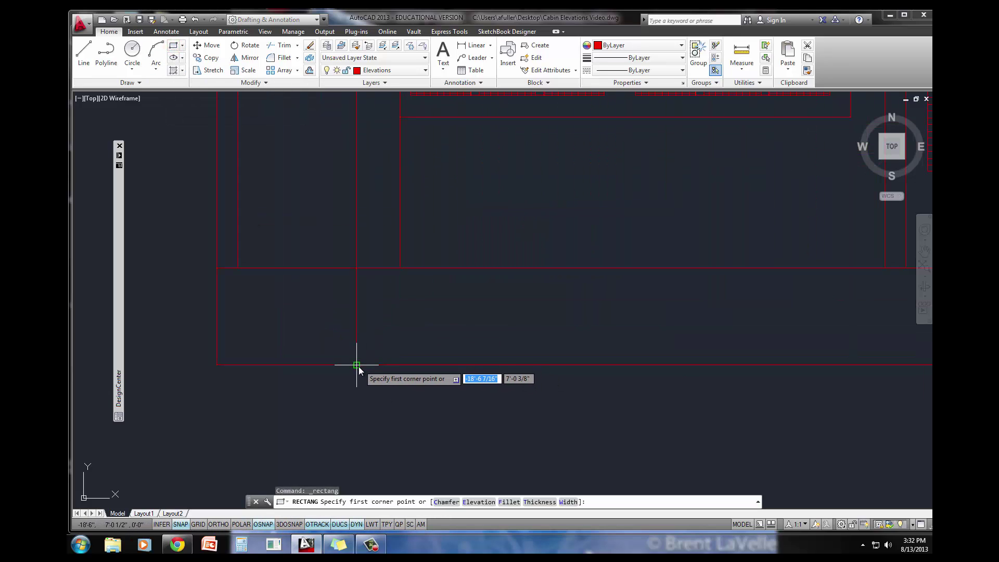
left_click(357, 364)
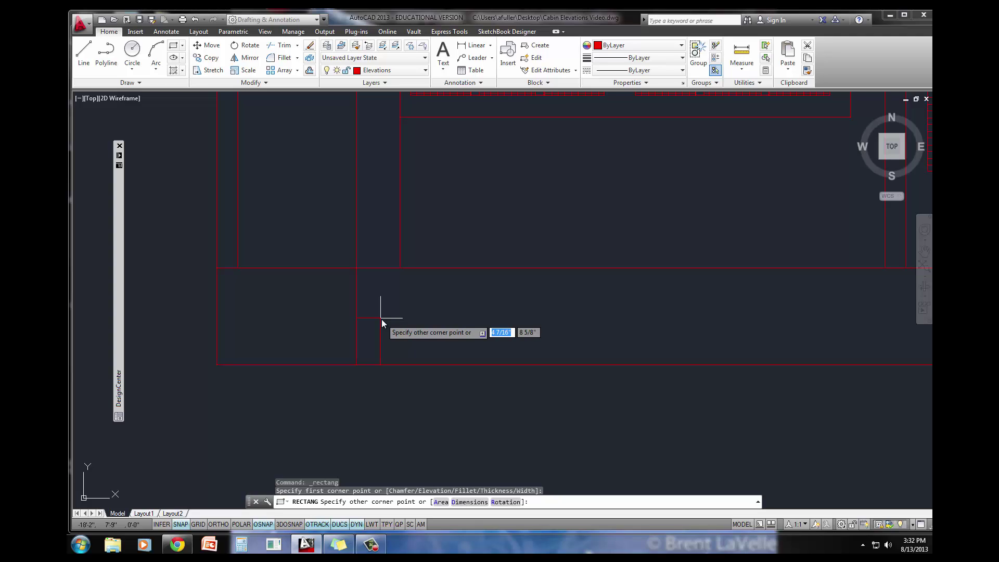
type("2")
key("Tab")
type("4")
key("Return")
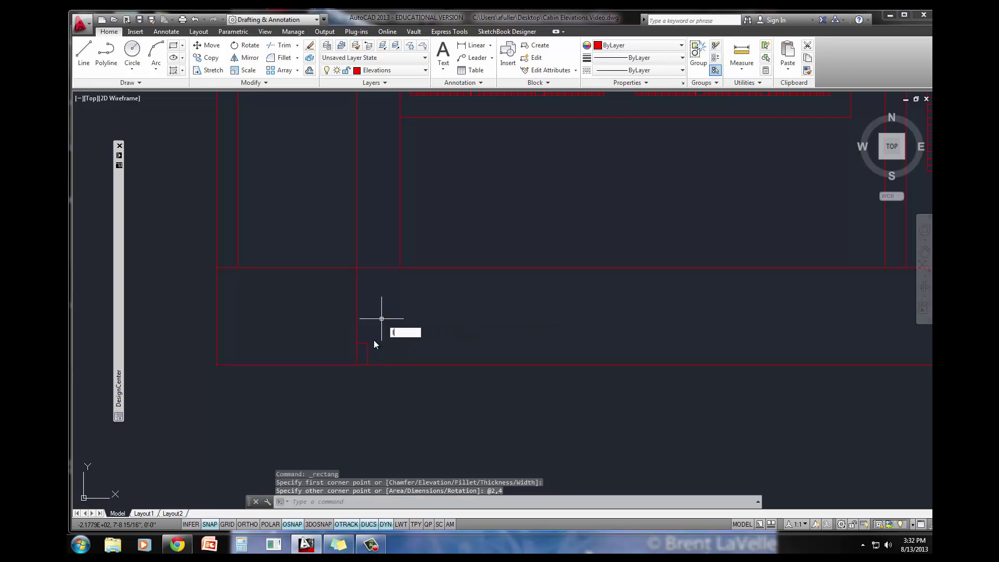
Draw two crossing diagonal lines between the opposite corners of the small 2" by 4" rectangle
type("l")
key("Return")
scroll(365, 346, "up", 6)
left_click(375, 323)
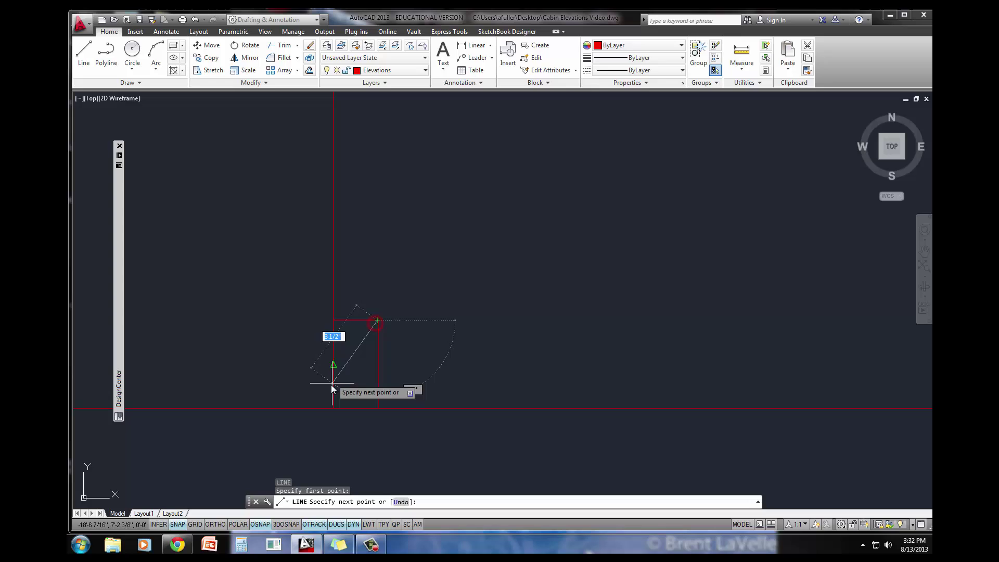
left_click(334, 408)
key("Return")
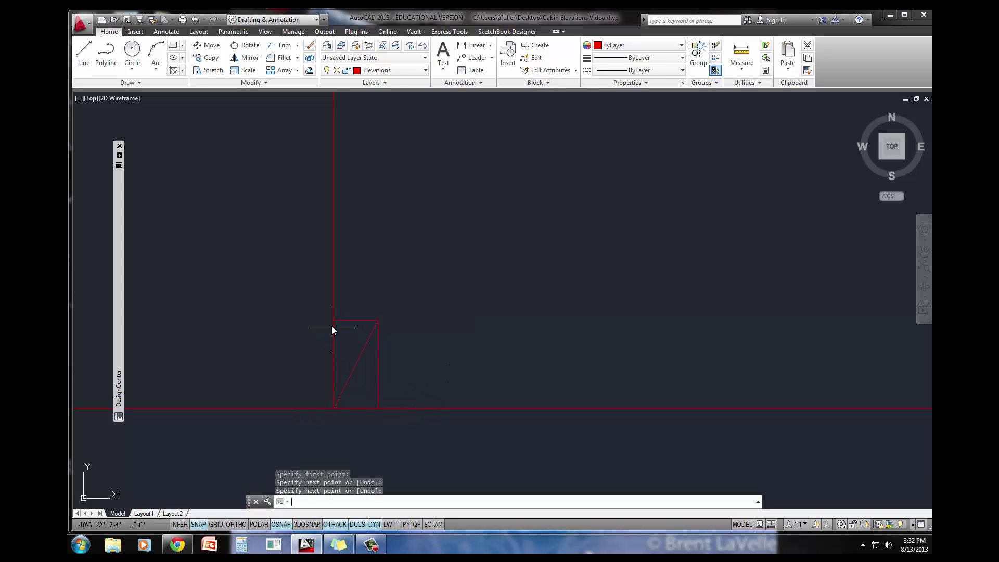
key("Return")
left_click(334, 320)
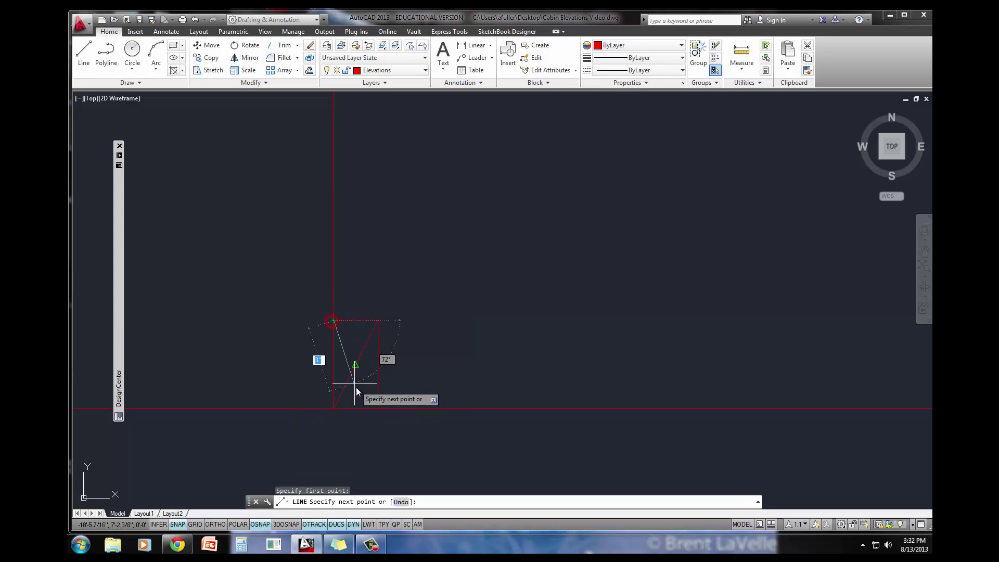
left_click(376, 404)
key("Return")
Turn grid snap off and copy the crossed rectangle from its lower right corner to the foot of the vertical line beside the door
key("F9")
scroll(395, 365, "down", 2)
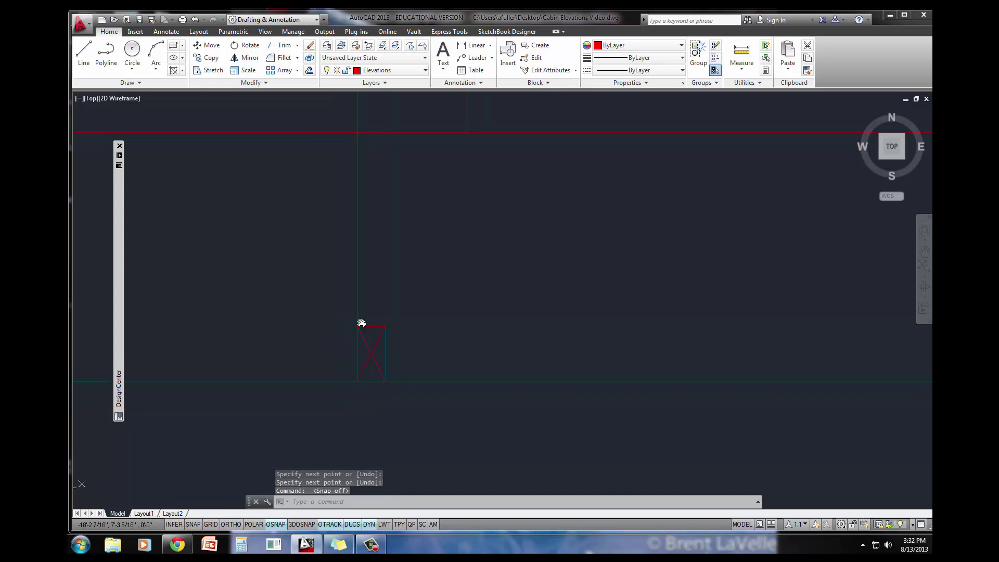
middle_click_drag(362, 323, 273, 291)
left_click(211, 57)
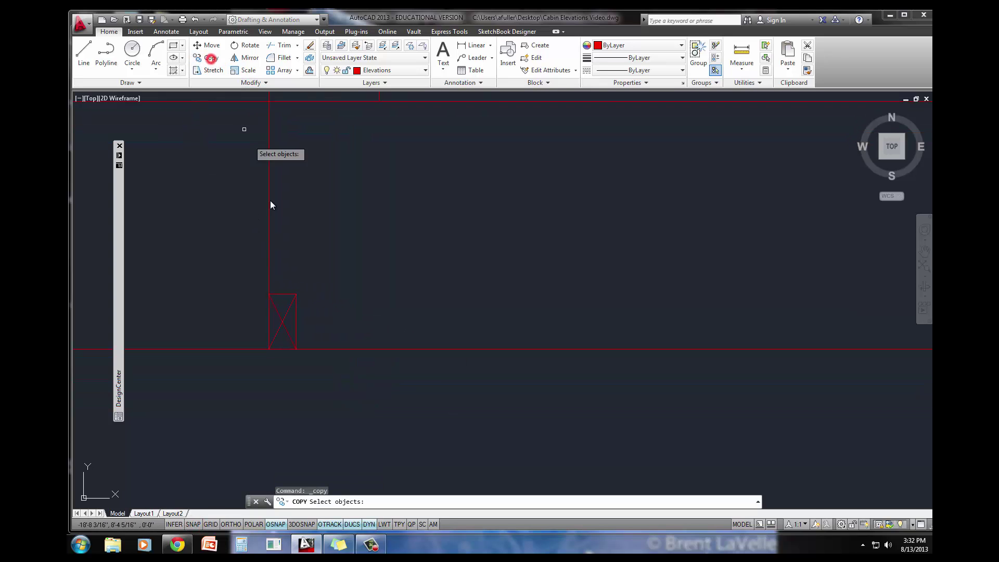
left_click(306, 323)
left_click(282, 279)
key("Return")
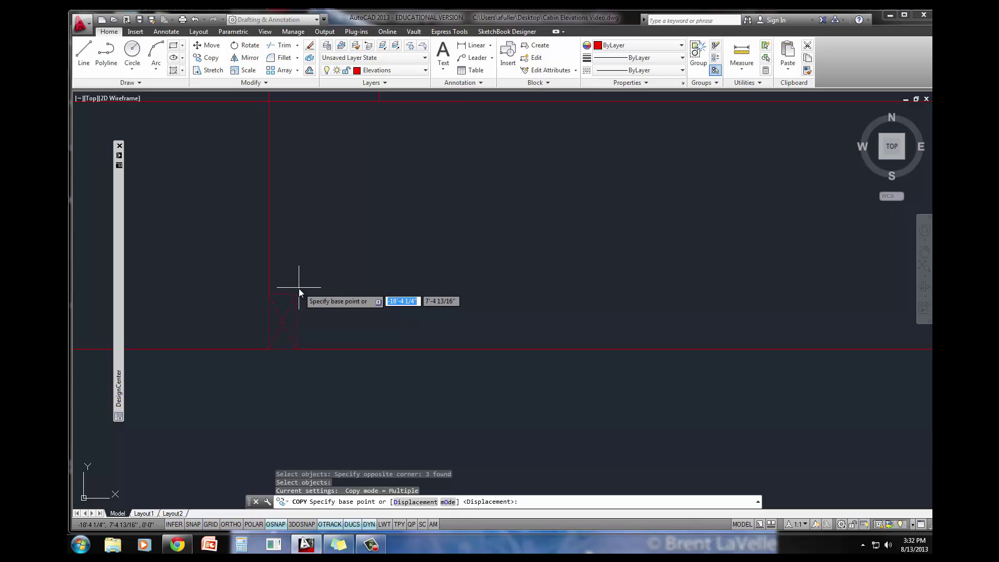
left_click(297, 347)
middle_click_drag(552, 346, 572, 346)
left_click(805, 350)
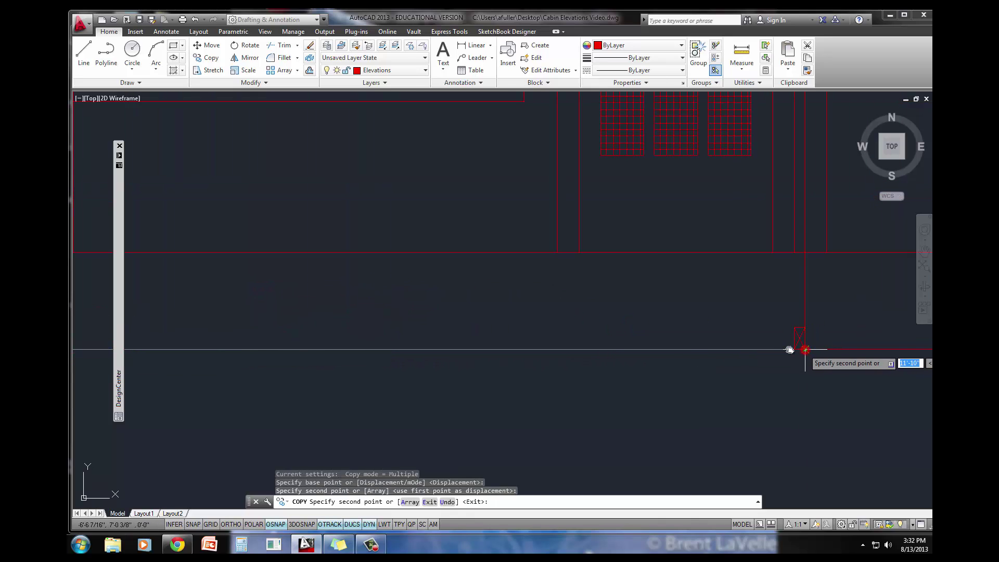
key("Return")
Draw a horizontal line joining the tops of the two crossed rectangles, from outer corner to outer corner
scroll(723, 350, "down", 3)
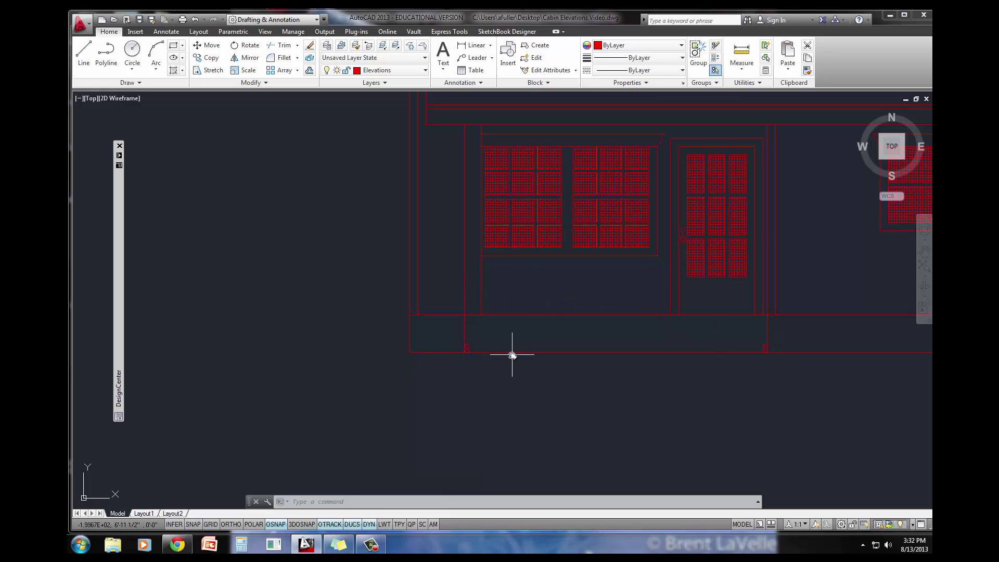
middle_click_drag(512, 355, 415, 333)
scroll(475, 351, "up", 2)
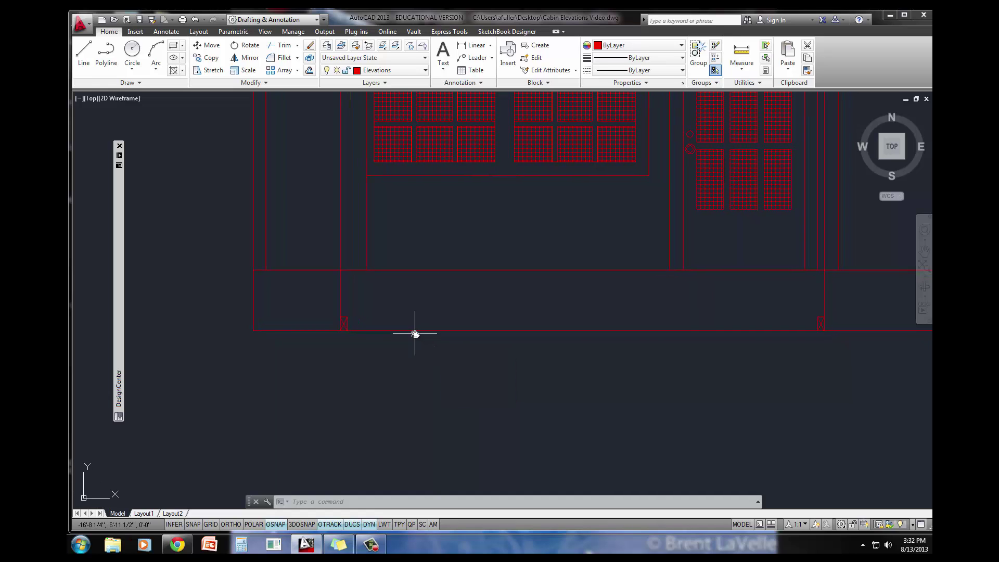
mouse_move(415, 334)
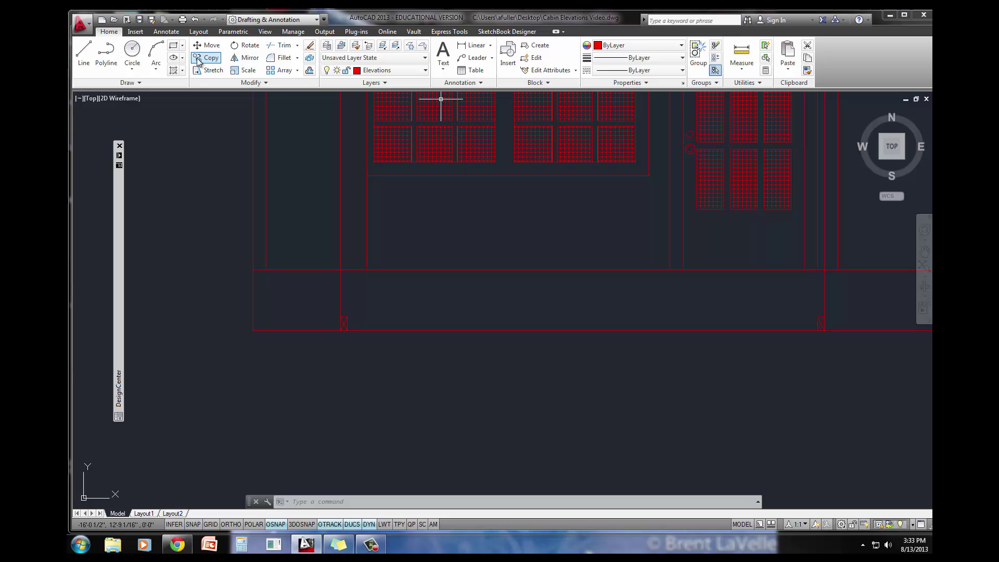
type("l")
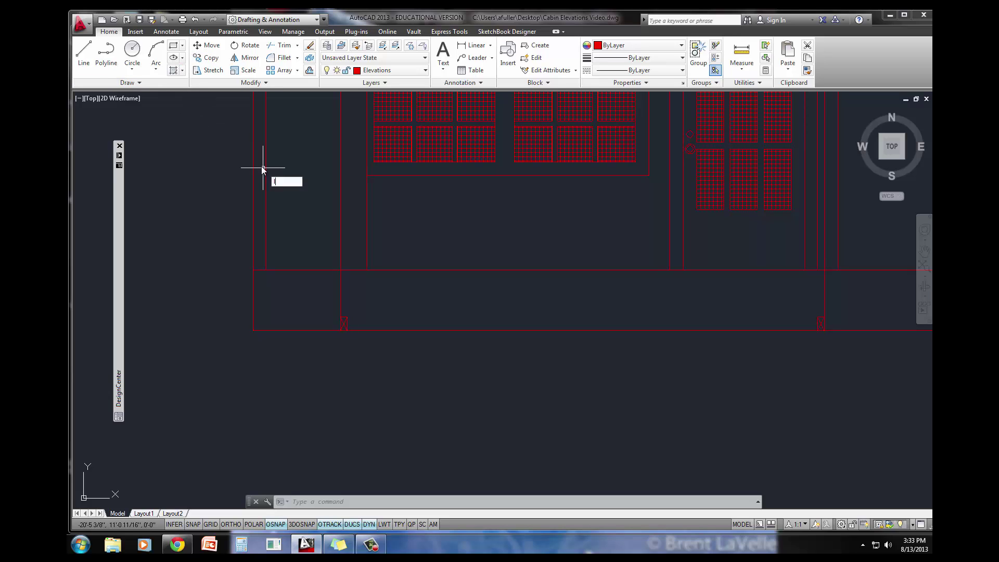
key("Return")
left_click(340, 317)
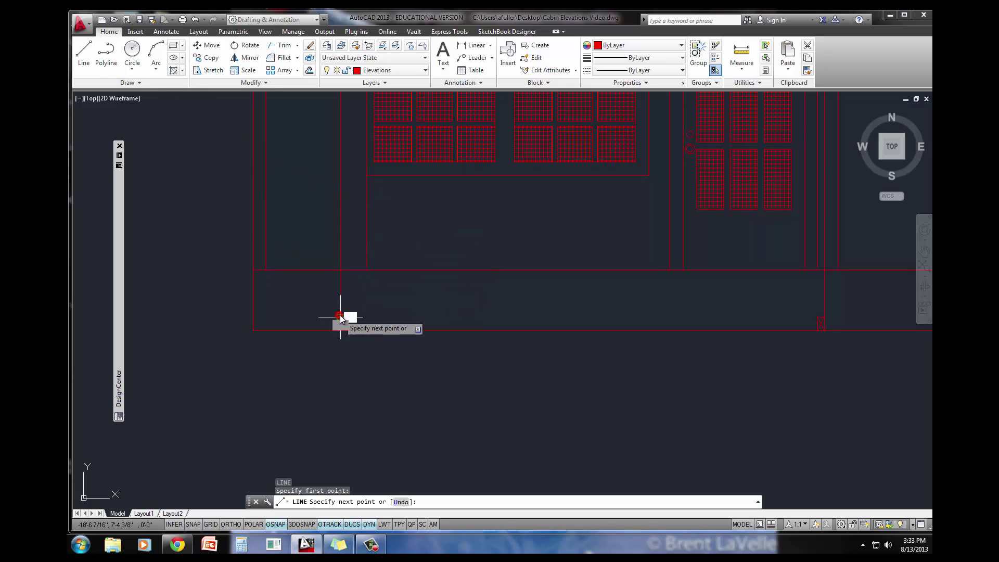
left_click(821, 317)
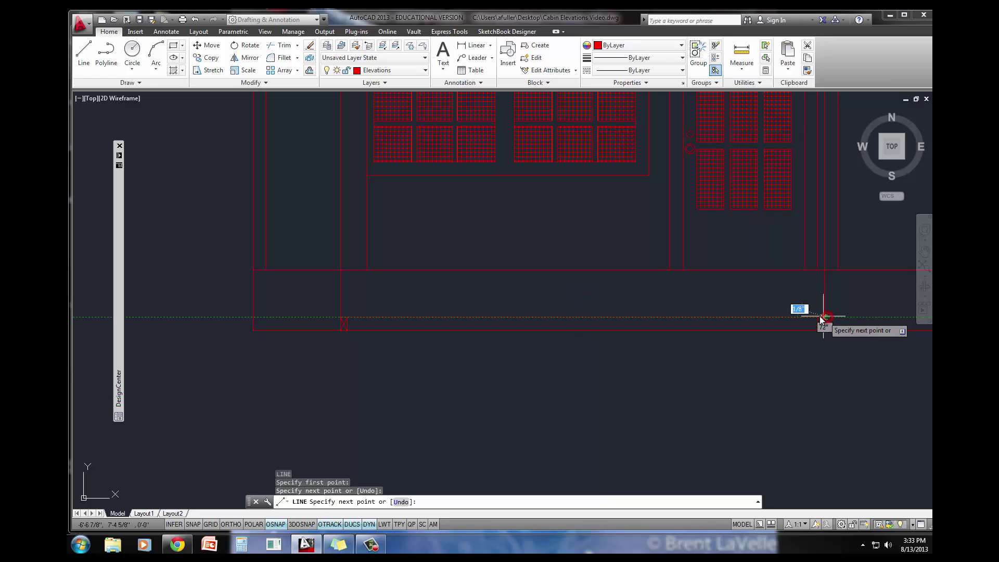
key("Escape")
key("Escape")
Divide the horizontal line above the two crossed rectangles into 4 equal segments
left_click(127, 83)
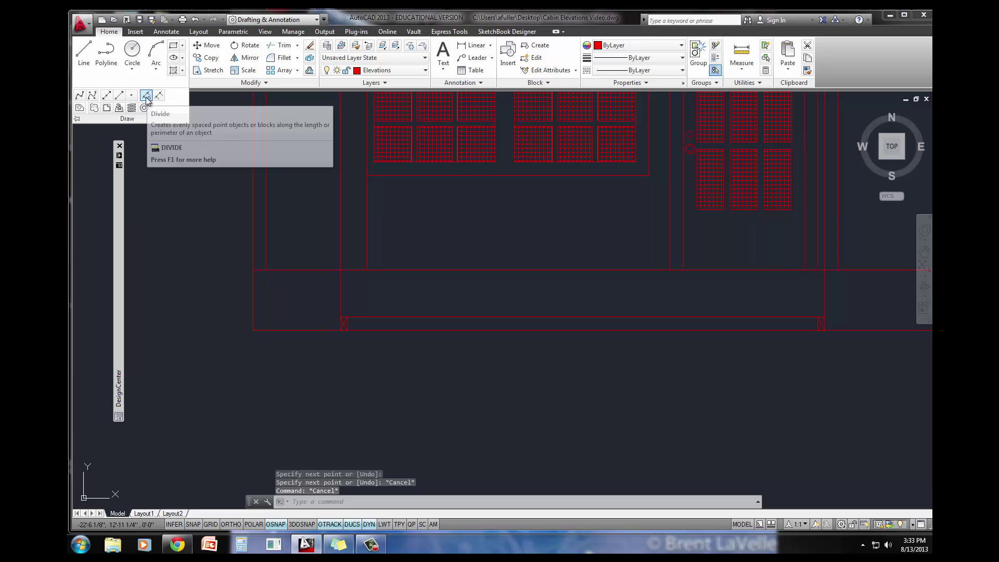
left_click(146, 97)
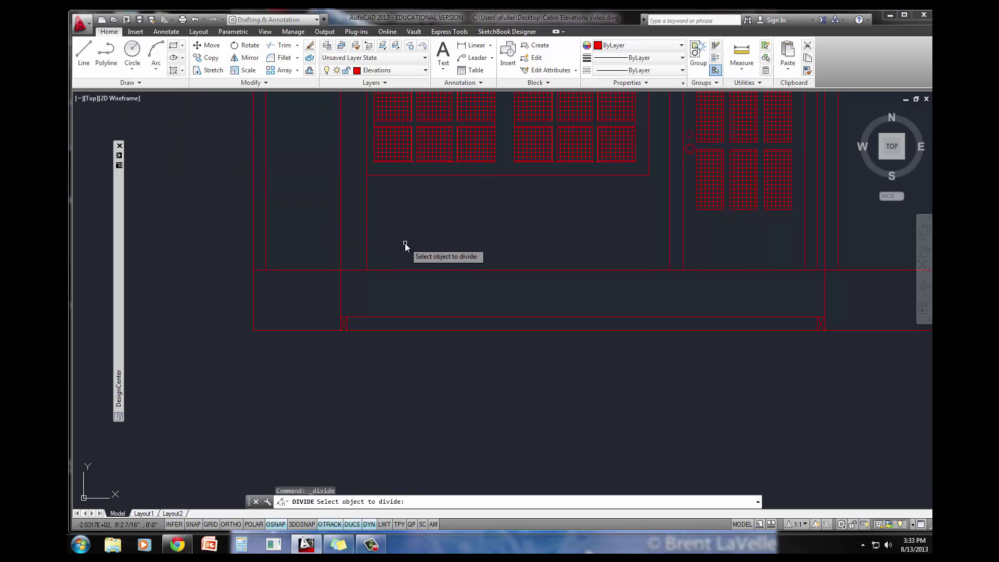
left_click(408, 317)
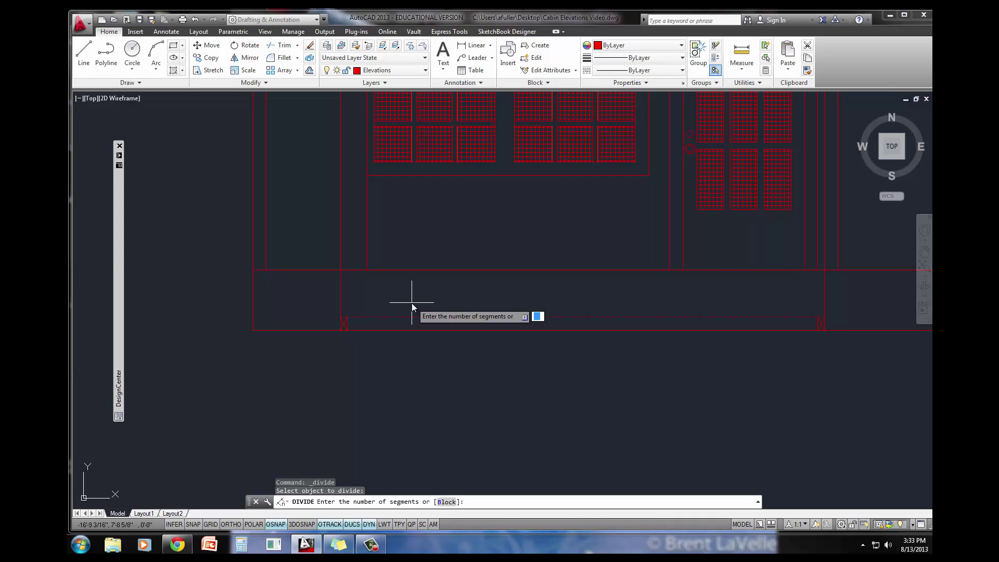
type("4")
key("Return")
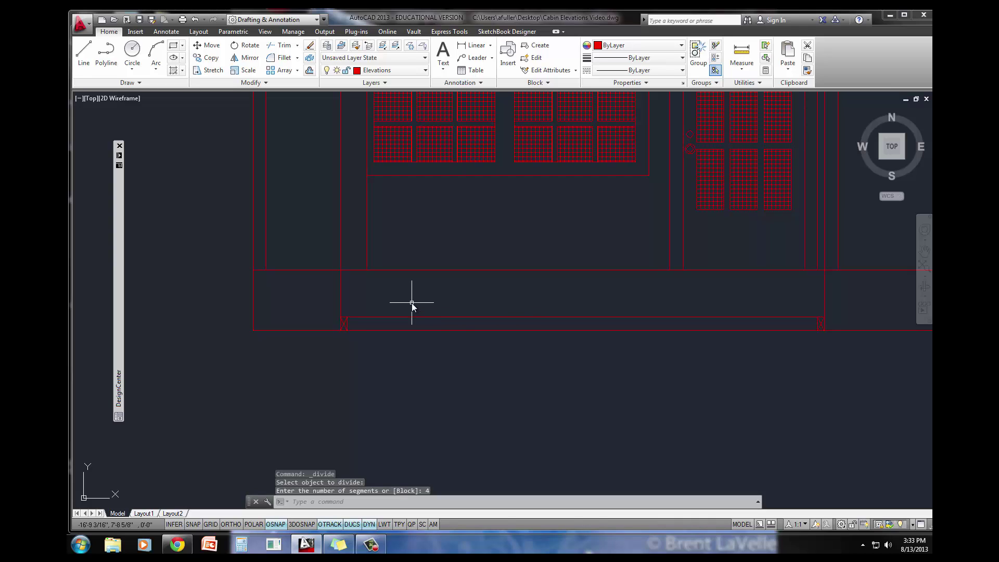
Show the menu bar and set the point style to a circle with an X through it
left_click(324, 20)
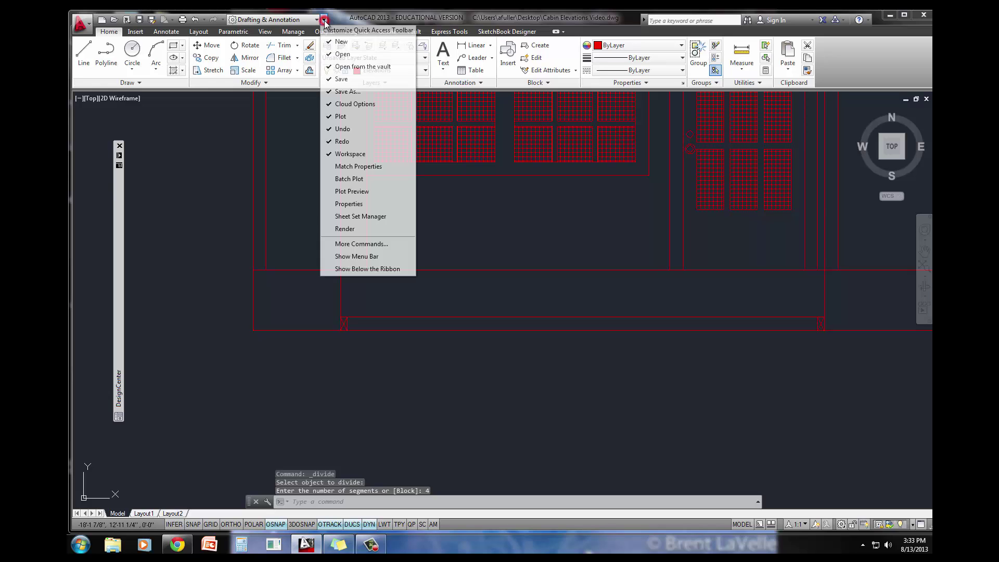
left_click(356, 256)
left_click(207, 32)
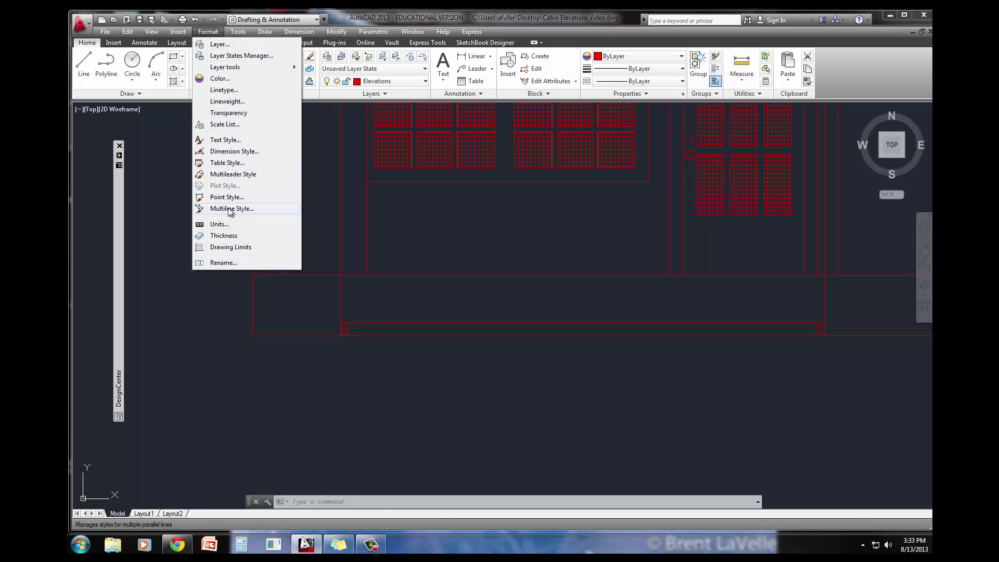
left_click(242, 201)
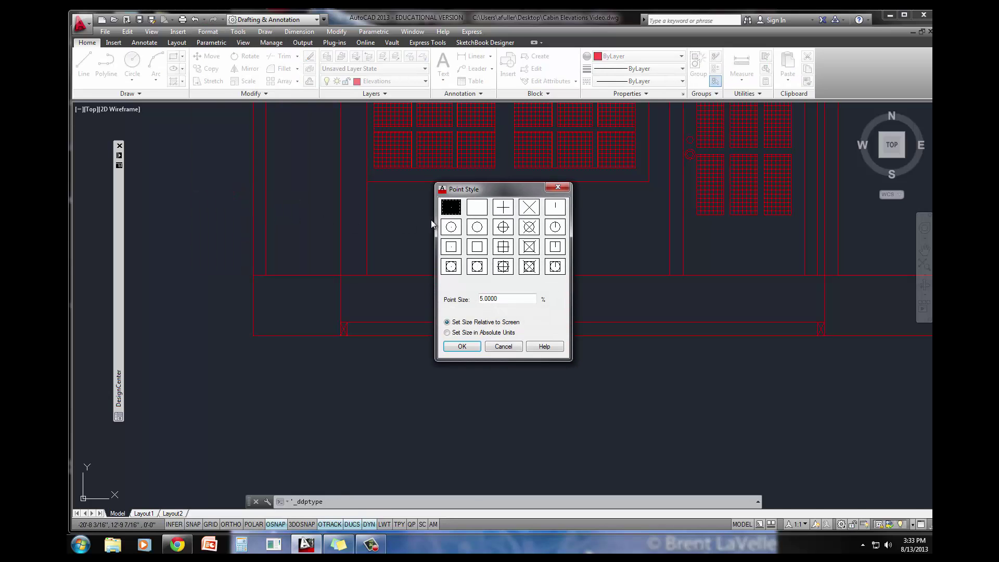
left_click(528, 229)
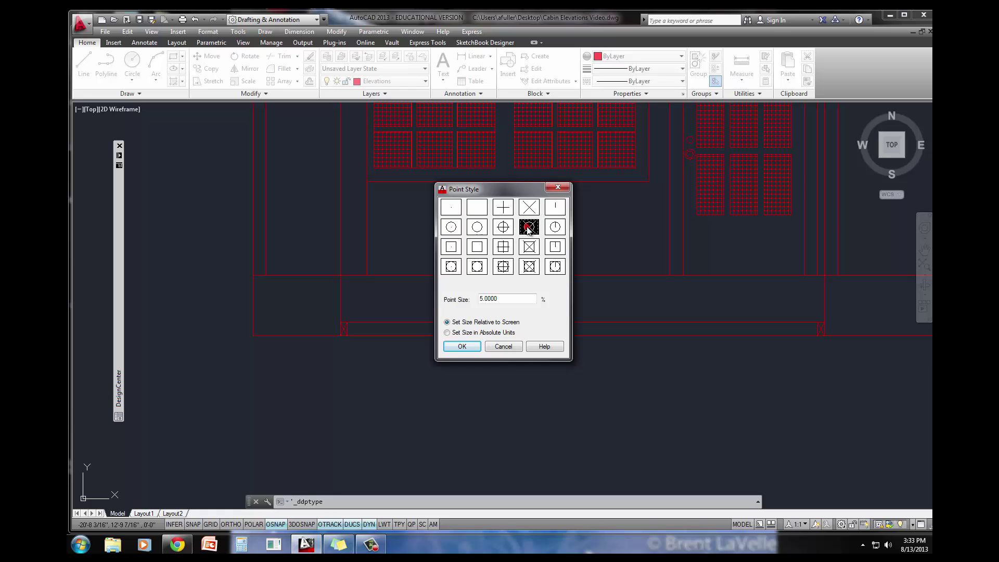
left_click(463, 347)
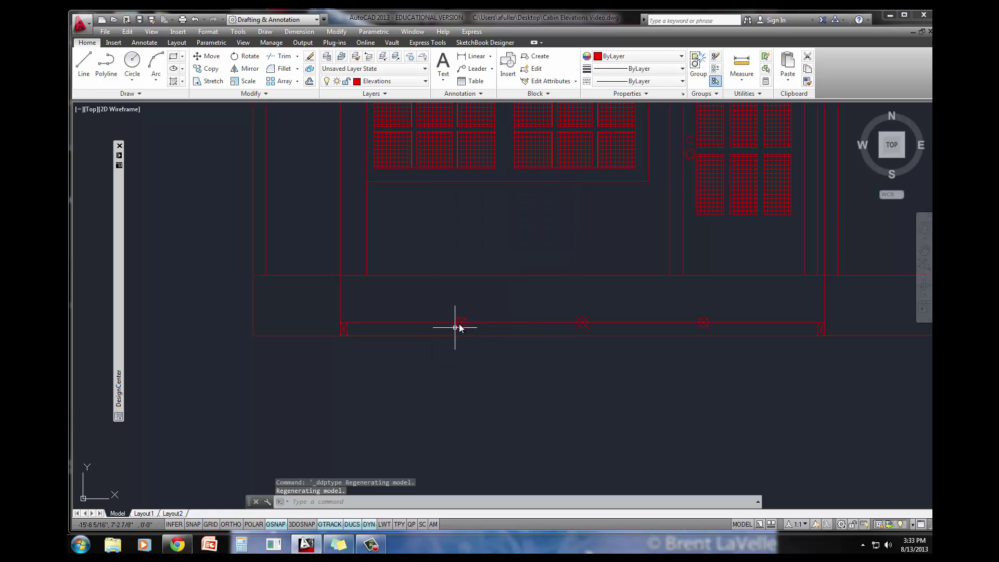
Copy the left-end crossed rectangle from the midpoint of its top edge to each of the three divide points on the horizontal line
middle_click_drag(738, 343, 711, 344)
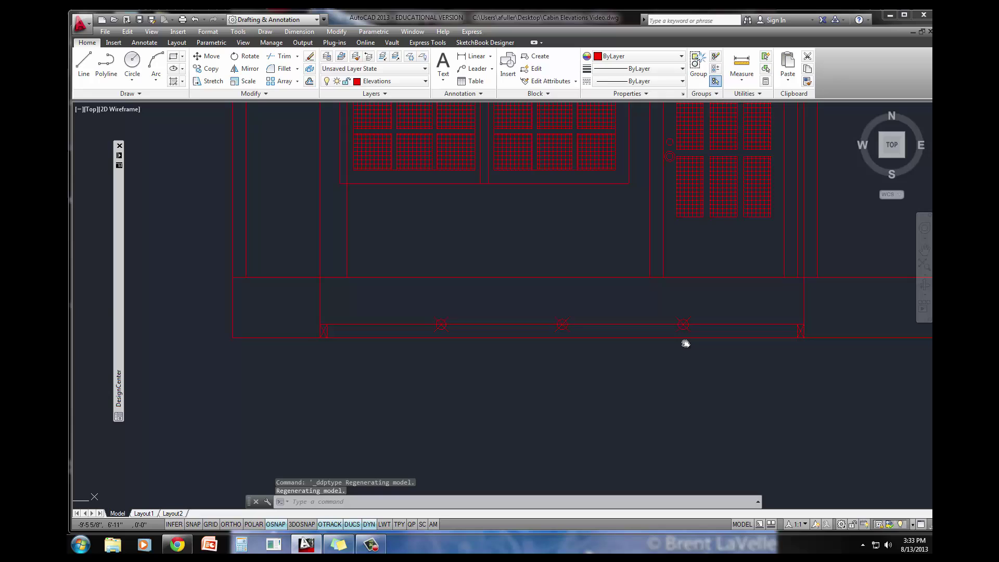
left_click(214, 70)
left_click(303, 315)
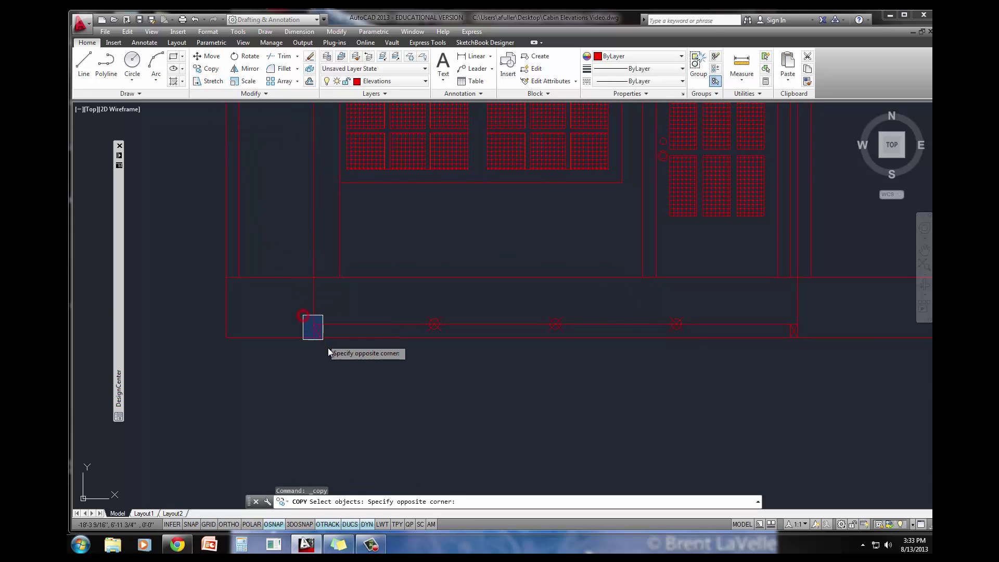
left_click(335, 352)
key("Return")
scroll(329, 335, "up", 4)
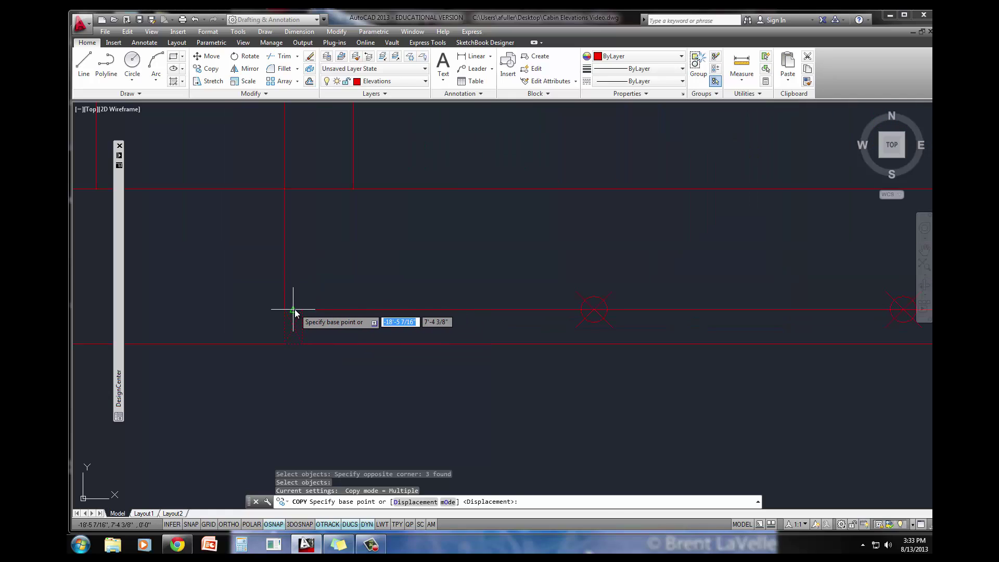
left_click(293, 309)
right_click(270, 525)
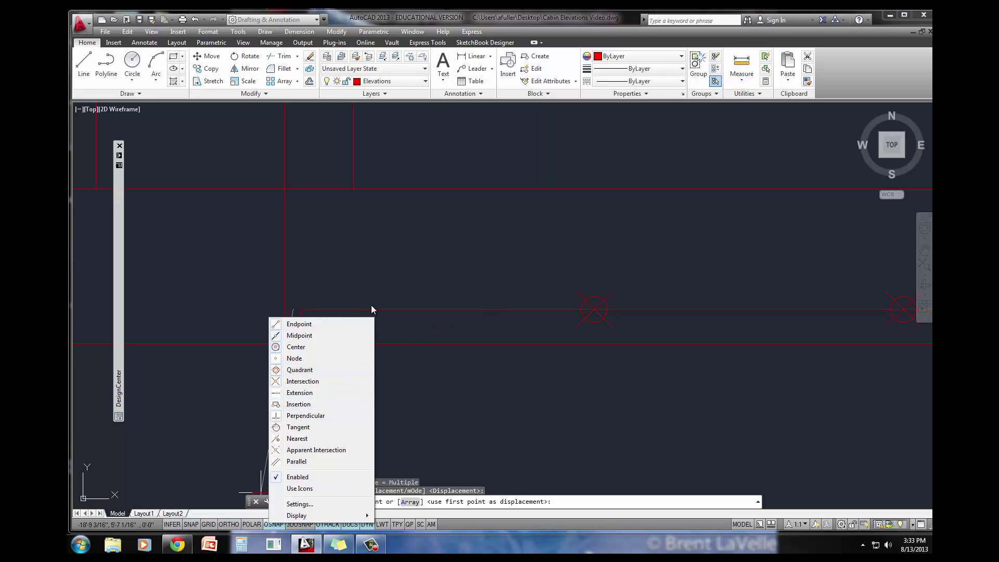
key("Escape")
left_click(594, 311)
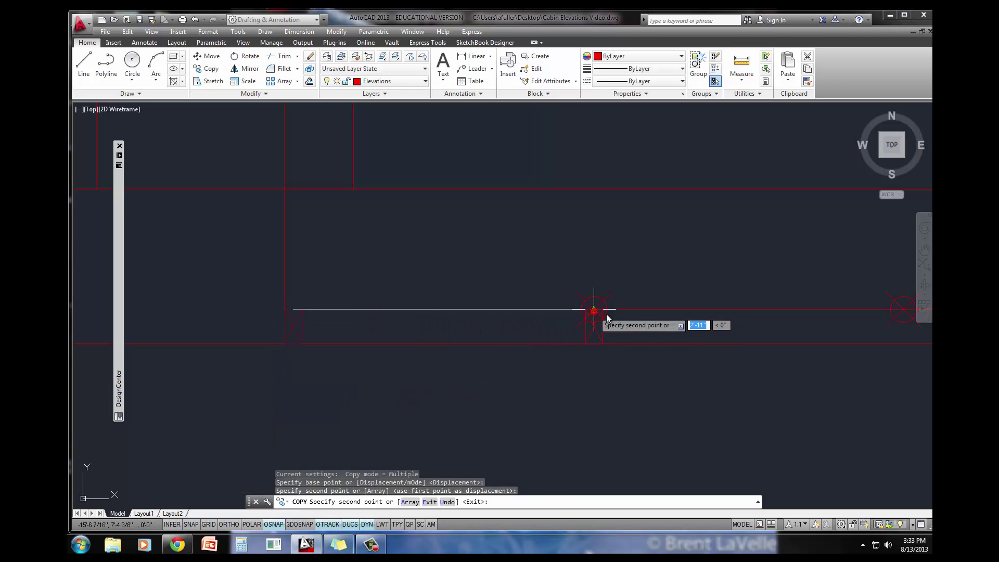
middle_click_drag(606, 319, 430, 321)
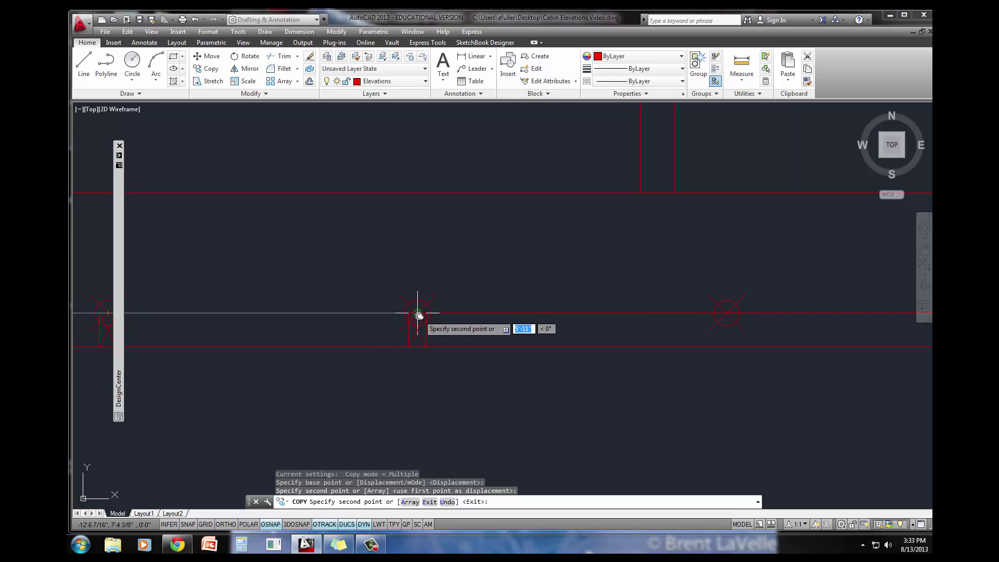
left_click(727, 313)
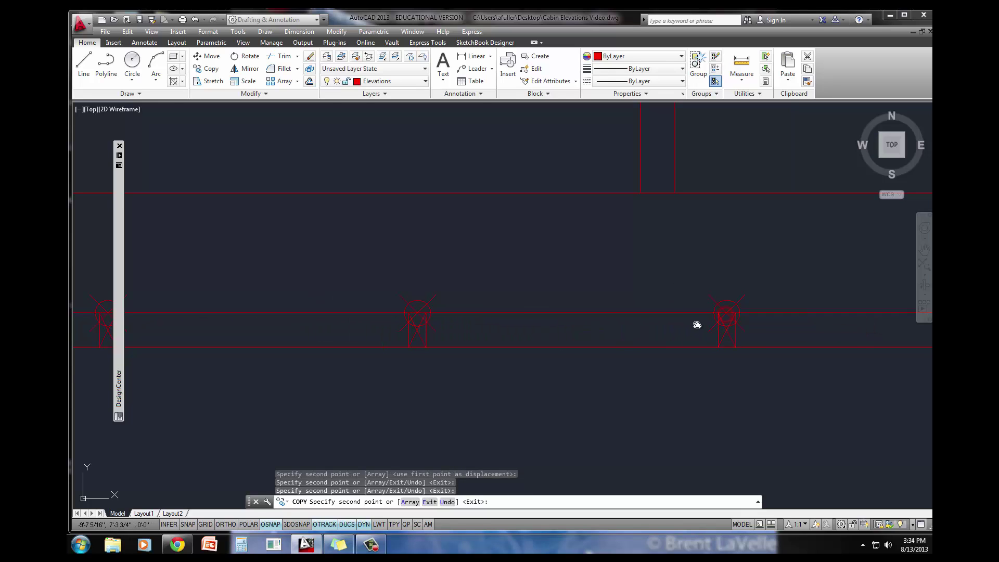
key("Return")
scroll(679, 329, "down", 4)
middle_click_drag(660, 332, 637, 331)
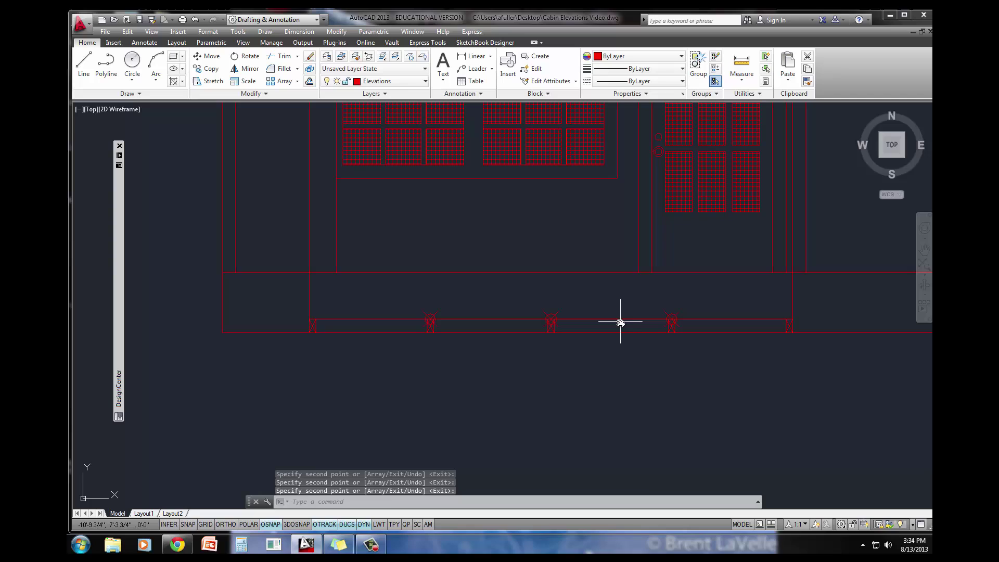
Delete the three point markers from the horizontal line above the crossed rectangles
left_click(620, 319)
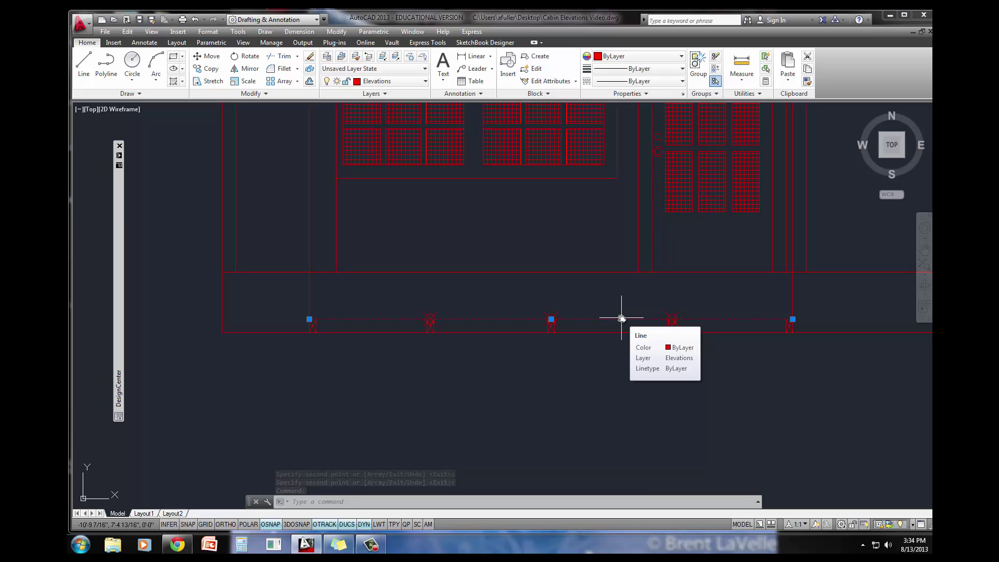
key("Escape")
key("Escape")
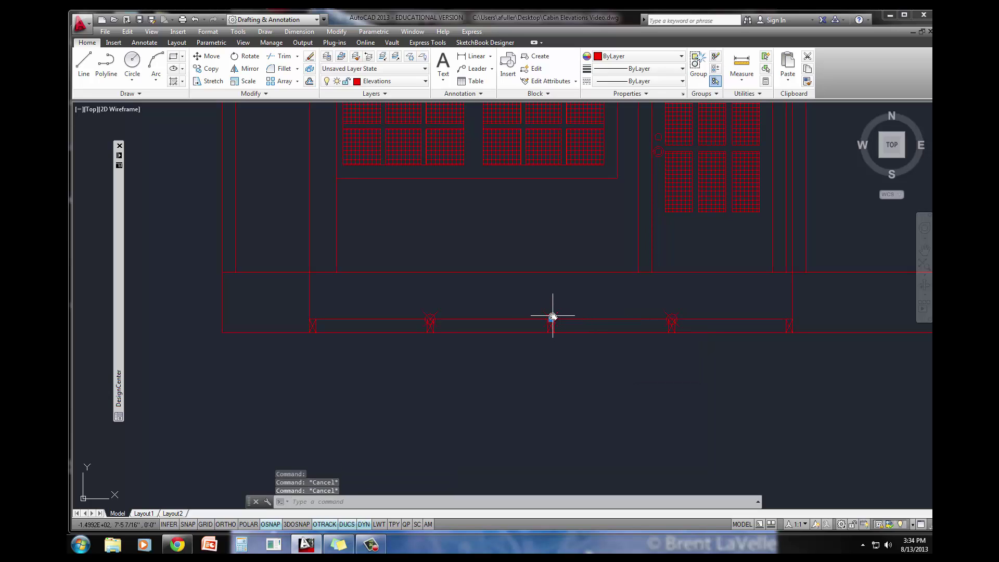
left_click(552, 317)
left_click(432, 316)
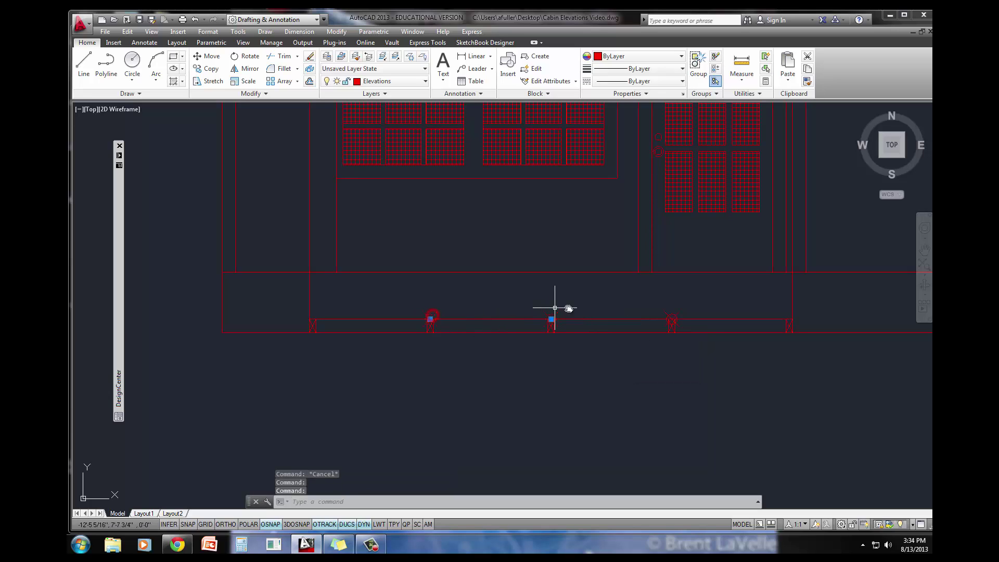
left_click(673, 317)
key("Delete")
middle_click_drag(626, 329, 602, 333)
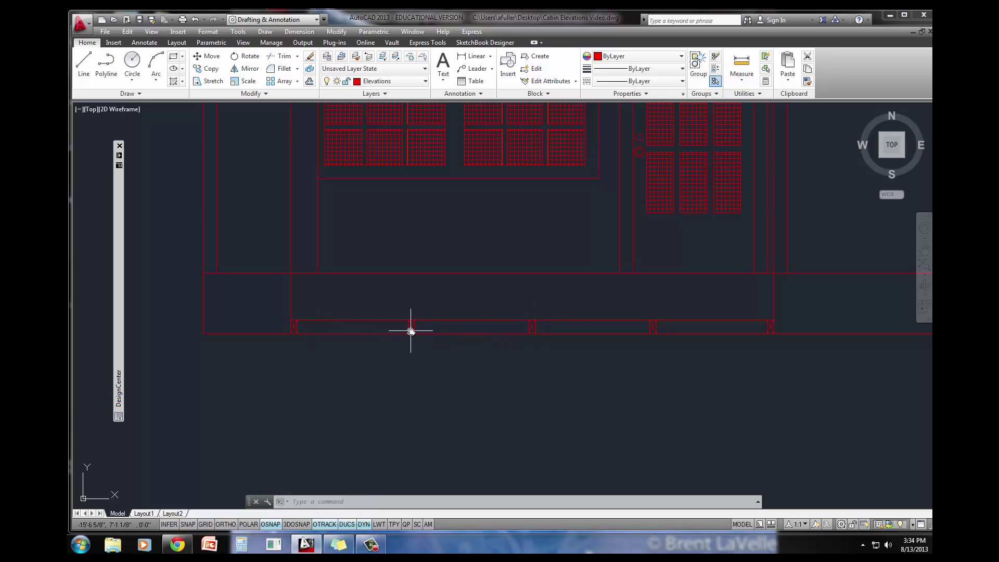
Offset the horizontal line above the crossed rectangles upward by 2"
key("Escape")
key("Escape")
key("Escape")
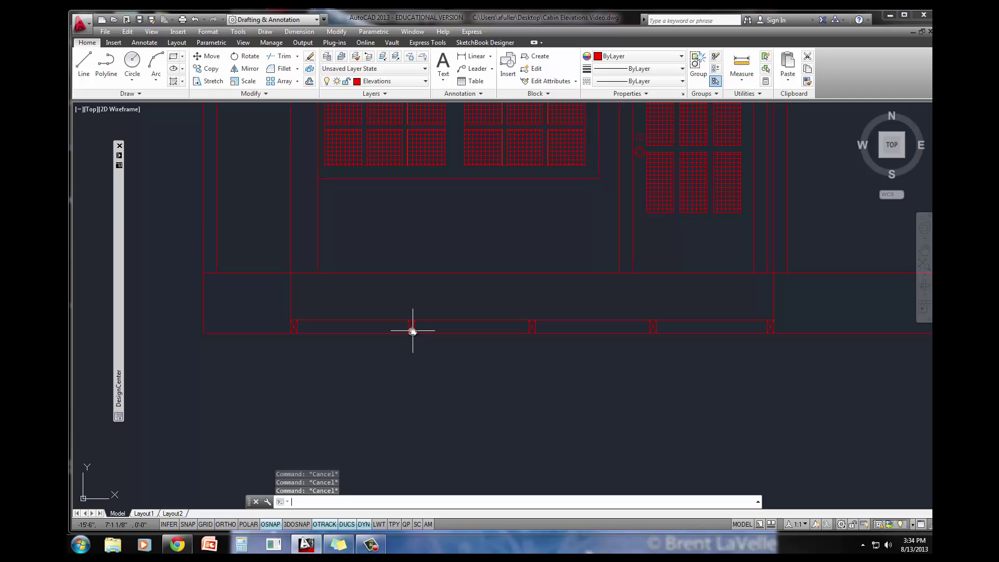
type("o")
key("Return")
type("2")
key("Return")
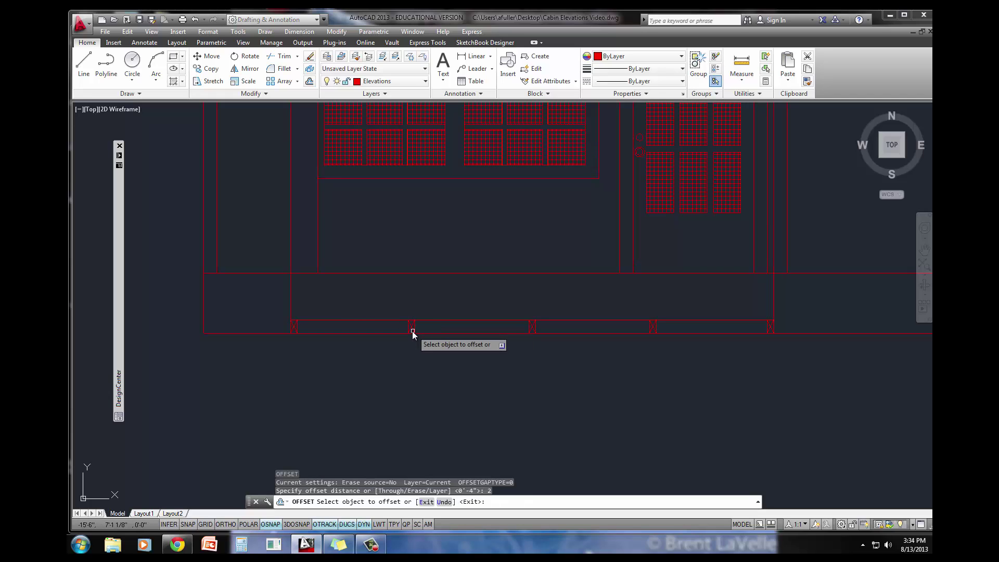
left_click(430, 320)
left_click(432, 306)
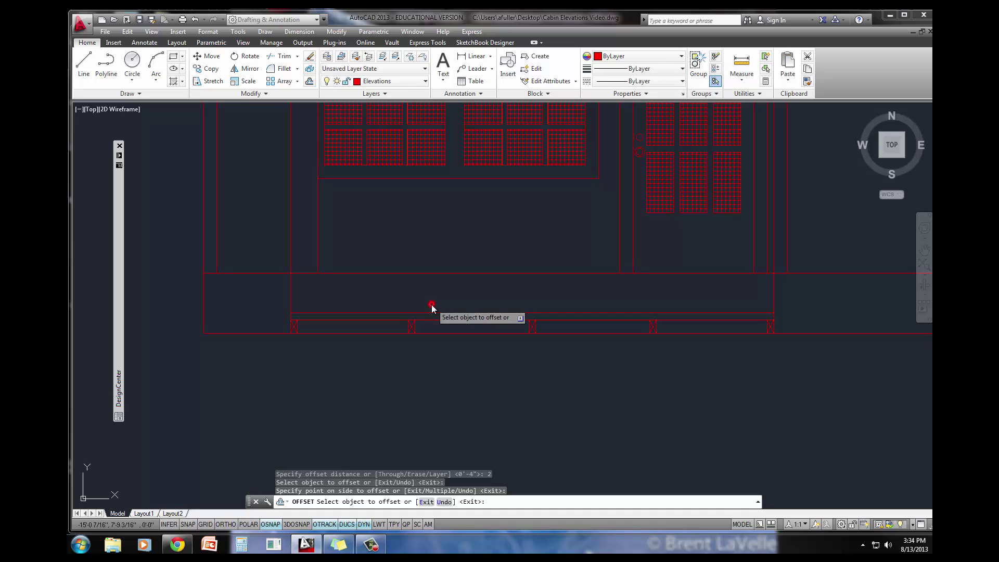
key("Return")
middle_click_drag(464, 341, 453, 340)
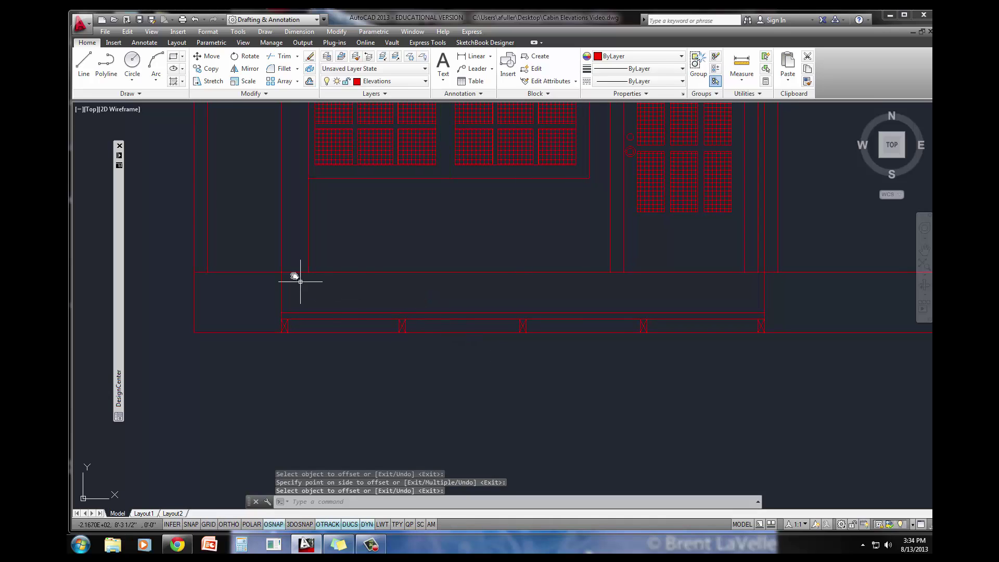
Copy the two horizontal lines and the crossed rectangles except the right-end one 6" straight up, from the lower left corner onto the upper line
type("co")
key("Return")
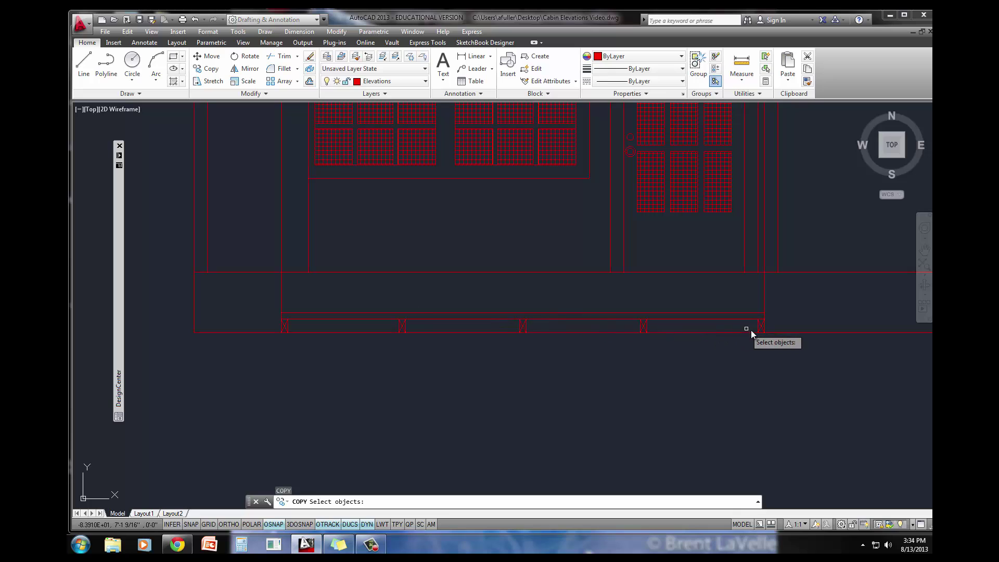
scroll(758, 332, "up", 4)
left_click(765, 334)
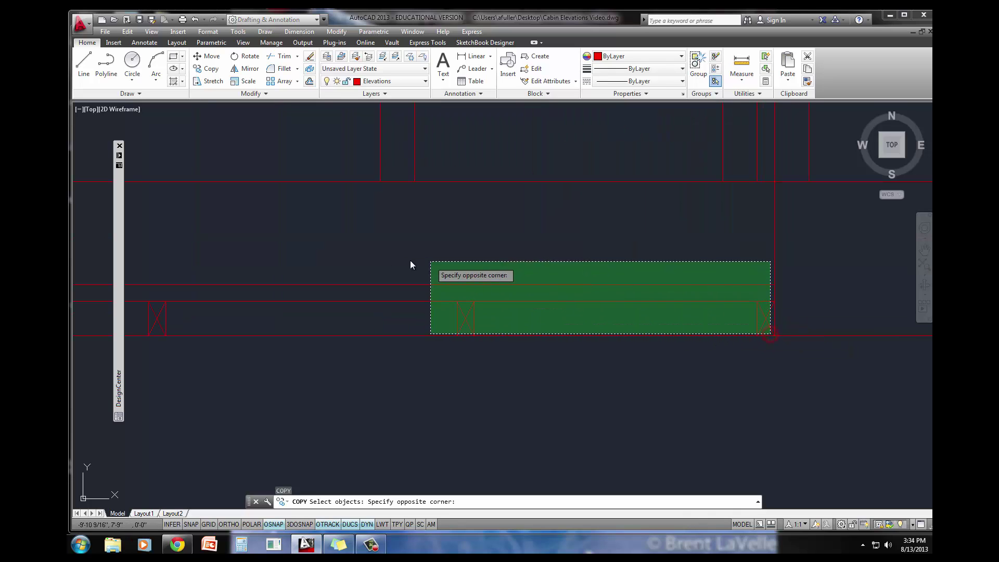
scroll(339, 265, "down", 2)
middle_click_drag(240, 271, 552, 281)
scroll(364, 277, "up", 2)
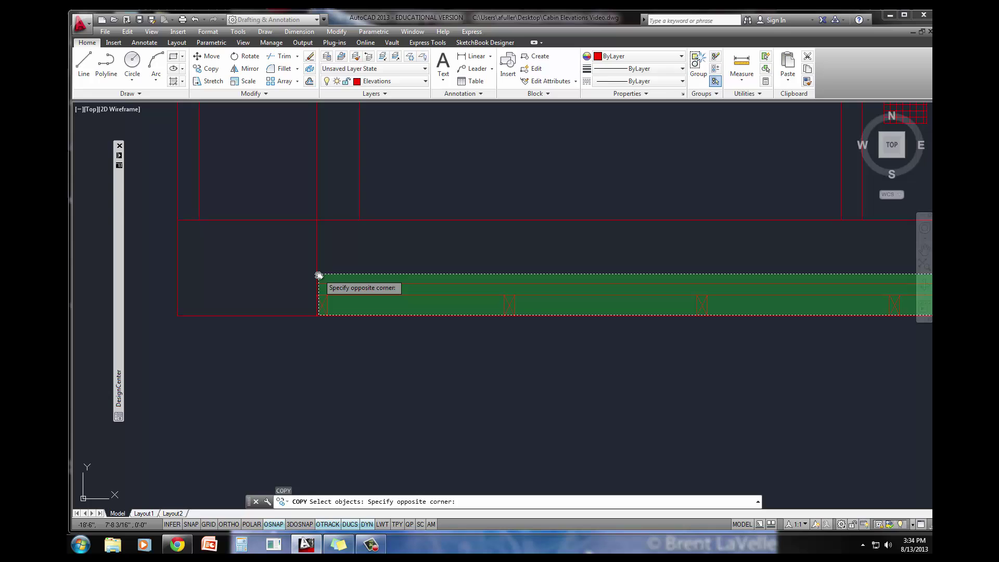
left_click(320, 275)
key("Return")
scroll(317, 305, "up", 1)
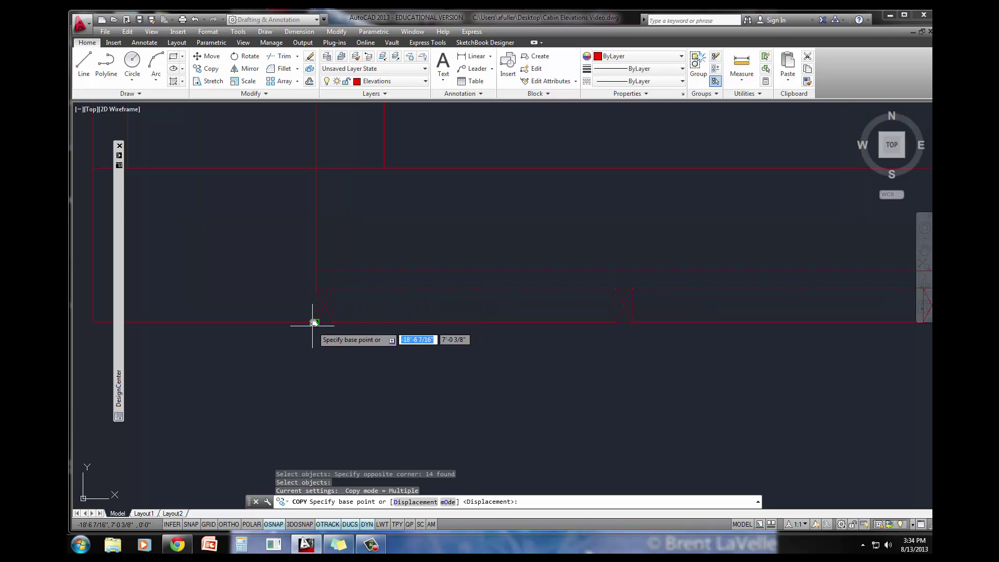
left_click(314, 323)
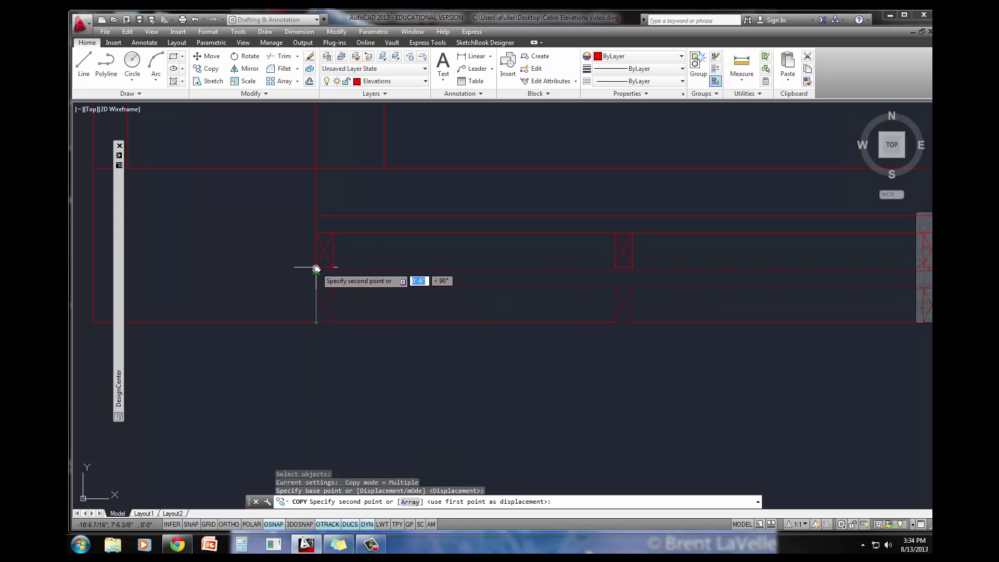
key("Return")
scroll(457, 318, "down", 3)
middle_click_drag(457, 319, 407, 312)
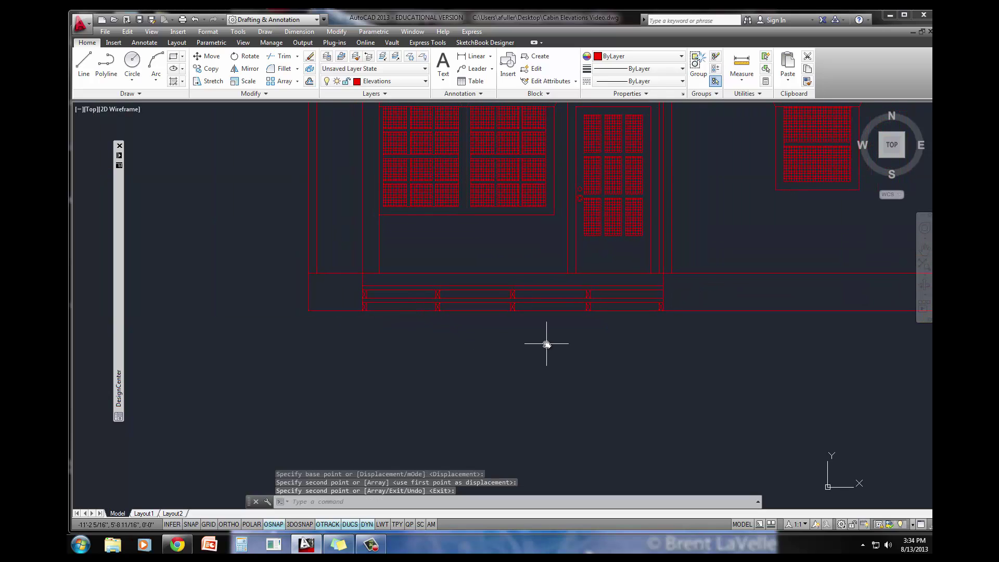
Copy the right-end crossed rectangle from its lower left corner straight up into the right end of the upper row
type("co")
key("Return")
scroll(624, 318, "up", 4)
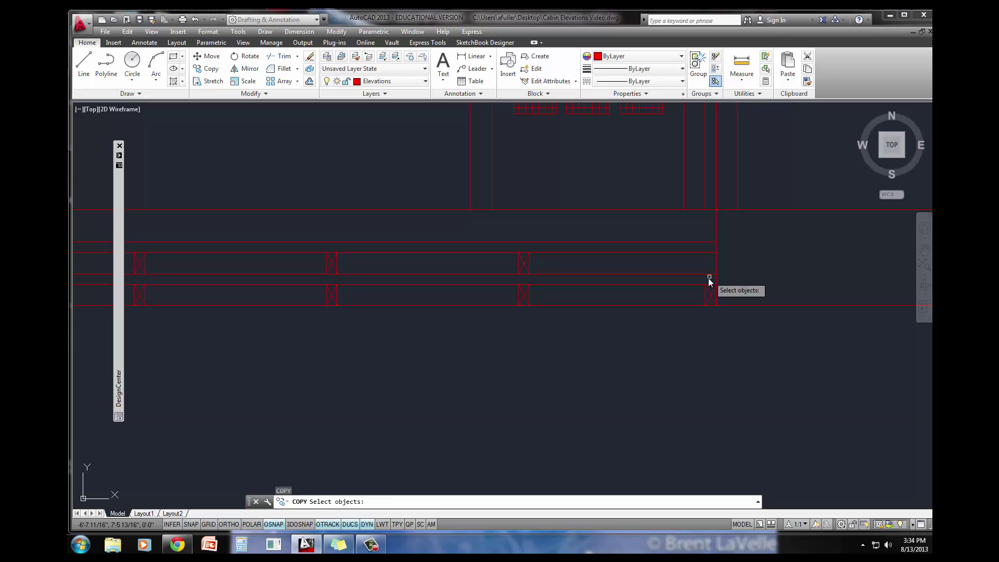
left_click(698, 281)
left_click(721, 314)
key("Return")
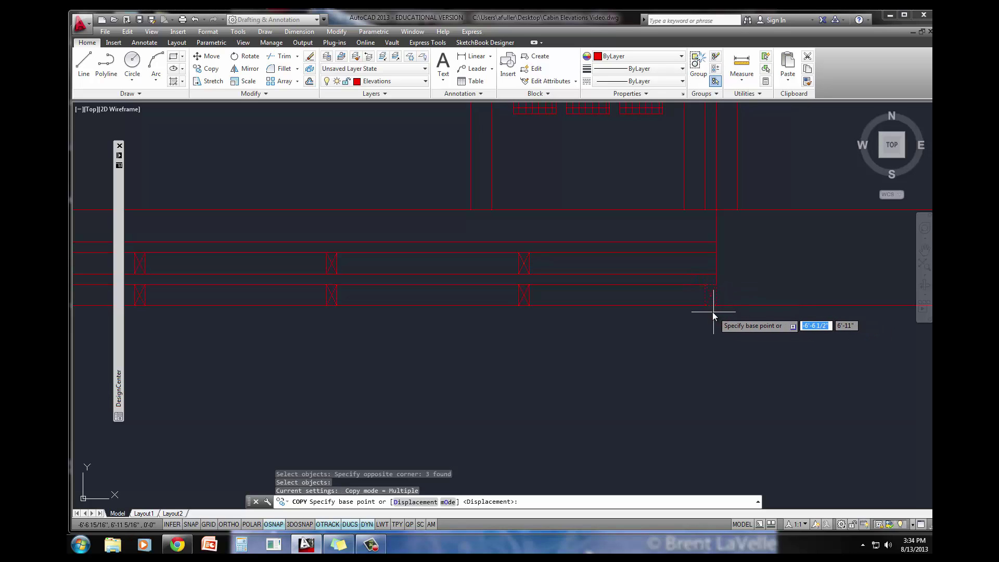
left_click(703, 307)
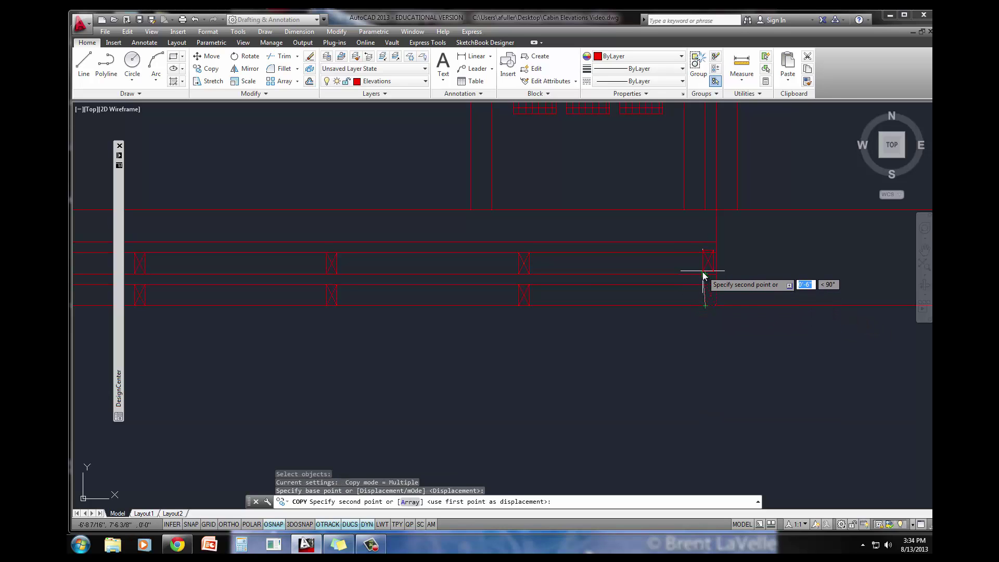
left_click(700, 284)
key("Return")
scroll(662, 311, "down", 3)
mouse_move(663, 311)
middle_mouse_down()
mouse_move(557, 357)
mouse_move(559, 370)
middle_mouse_up()
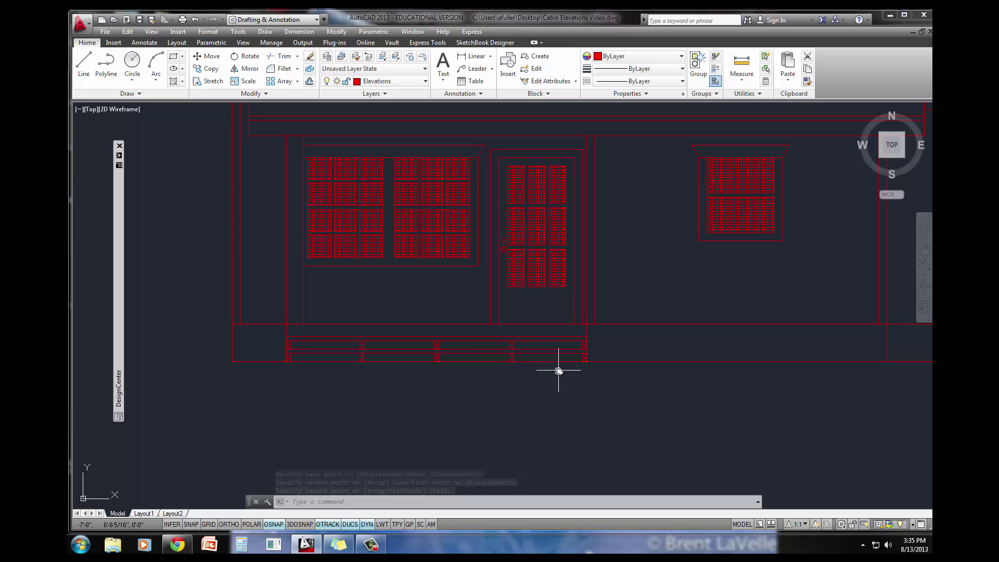
scroll(557, 371, "down", 2)
mouse_move(584, 352)
middle_mouse_down()
mouse_move(526, 426)
mouse_move(484, 456)
mouse_move(486, 427)
middle_mouse_up()
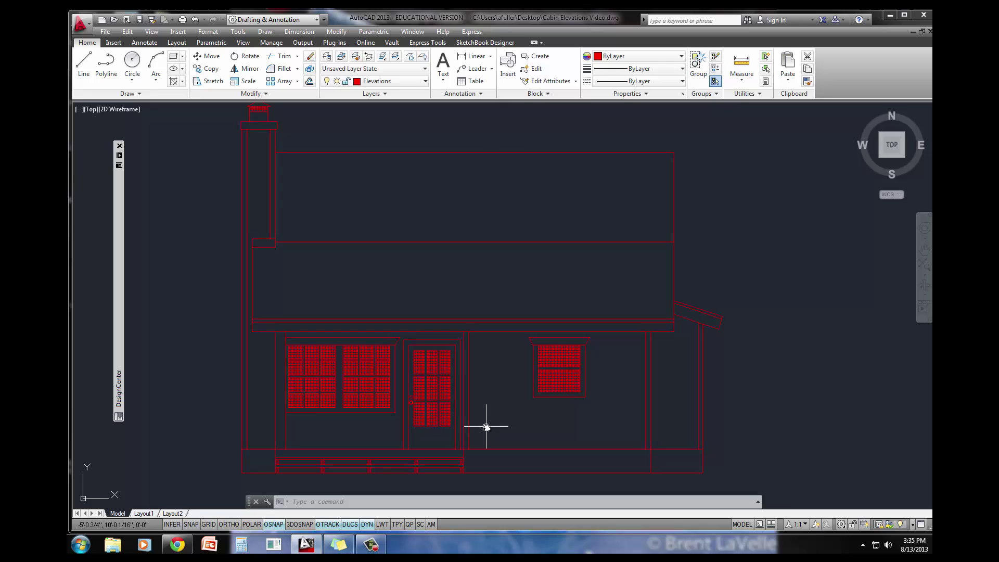
middle_click_drag(486, 427, 469, 417)
scroll(664, 406, "down", 2)
middle_click_drag(664, 406, 447, 389)
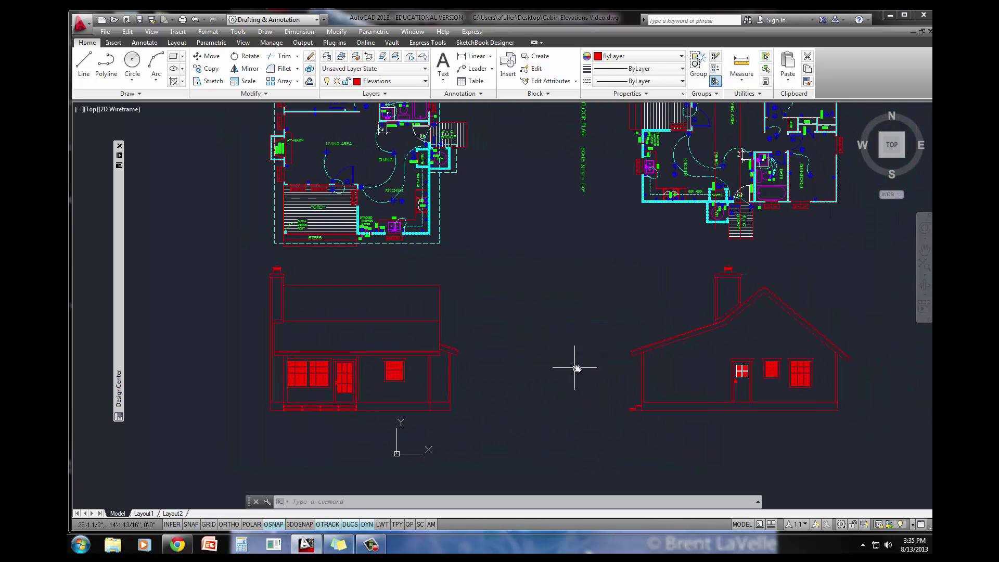